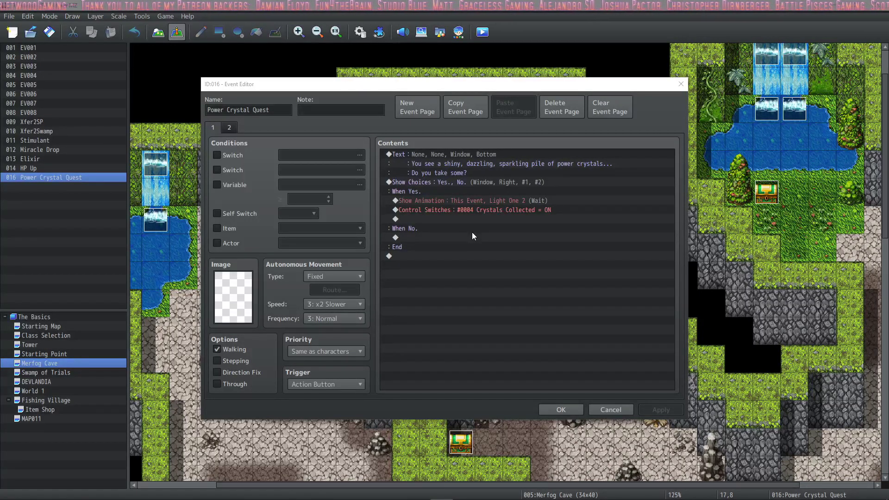
# - Confirm the Power Crystal Quest event with its Yes branch turning Crystals Collected on
pyautogui.click(571, 407)
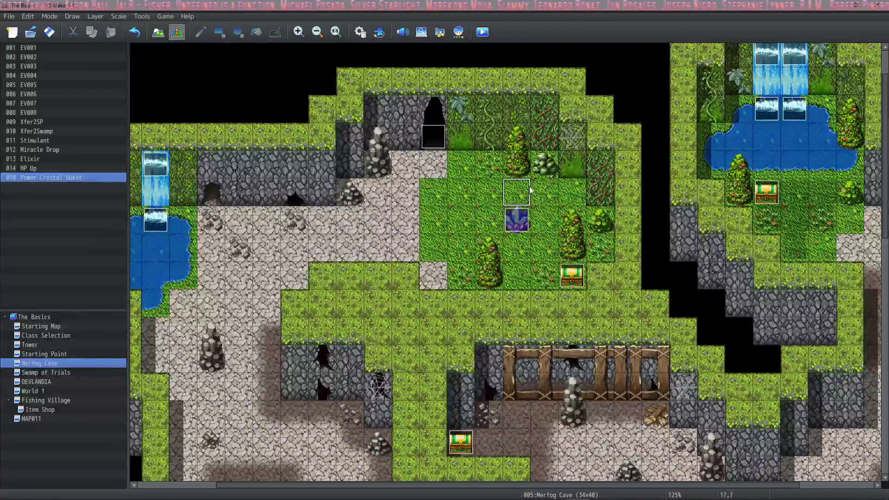
# - Reopen the Power Crystal Quest event on Merfog Cave and enable its page 1 Variable condition
pyautogui.doubleClick(516, 220)
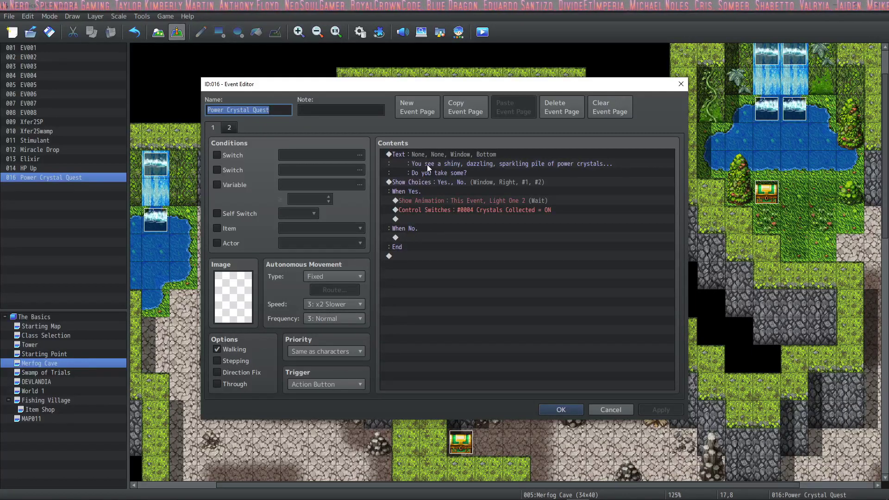
pyautogui.click(559, 410)
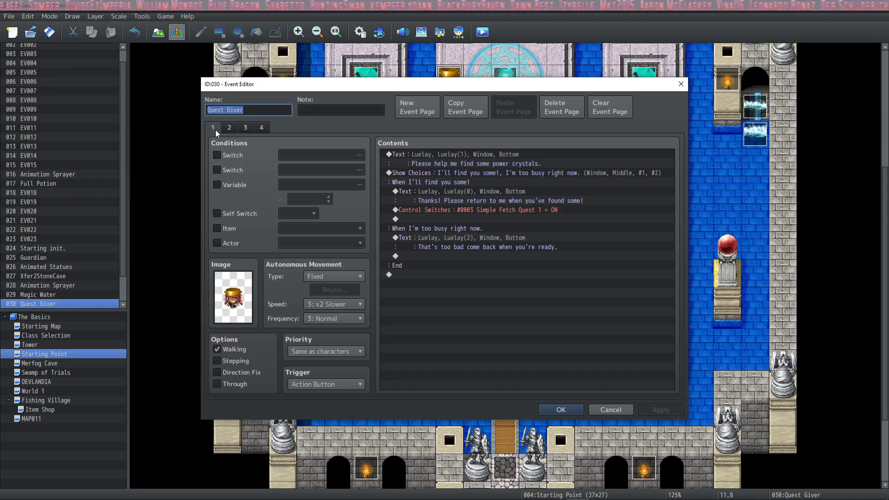
pyautogui.press('Return')
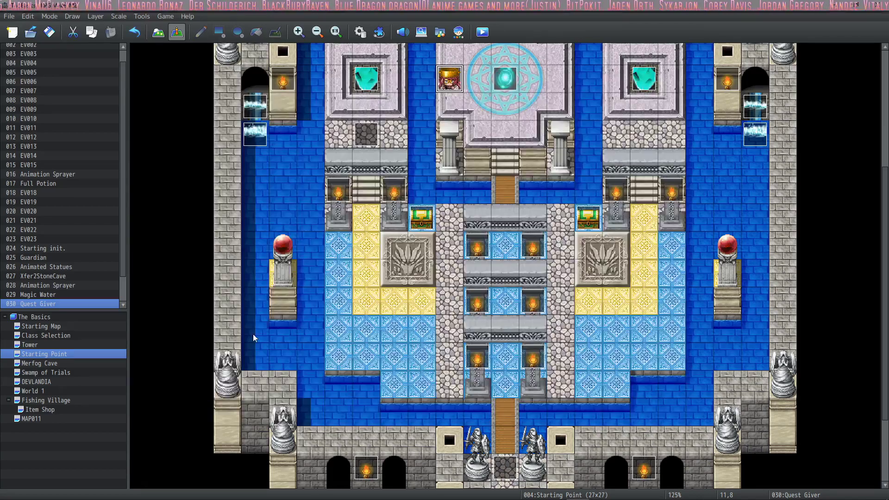
pyautogui.click(48, 363)
pyautogui.doubleClick(515, 222)
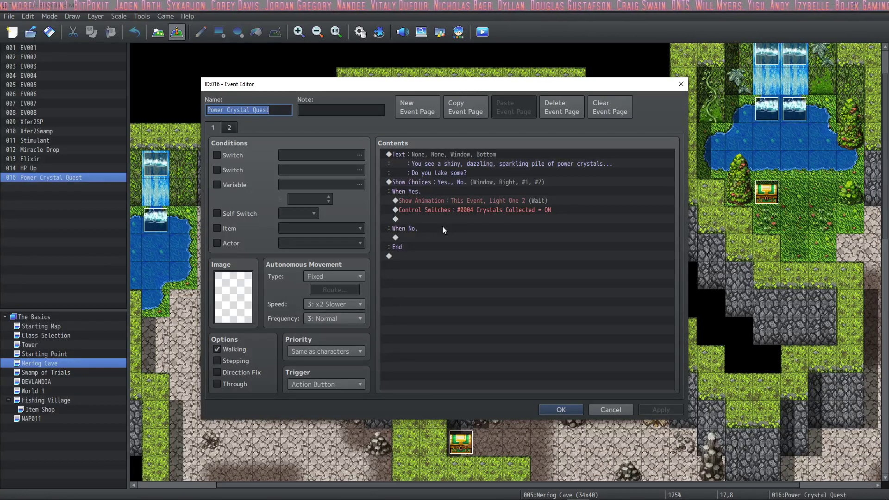
pyautogui.click(360, 184)
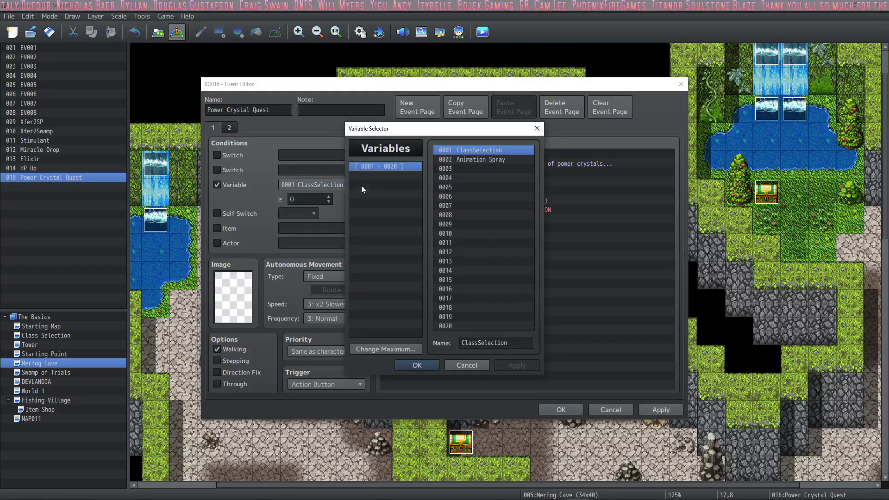
# - Name variable 0003 'Questline' and use it as the page's condition variable
pyautogui.click(496, 169)
pyautogui.click(480, 344)
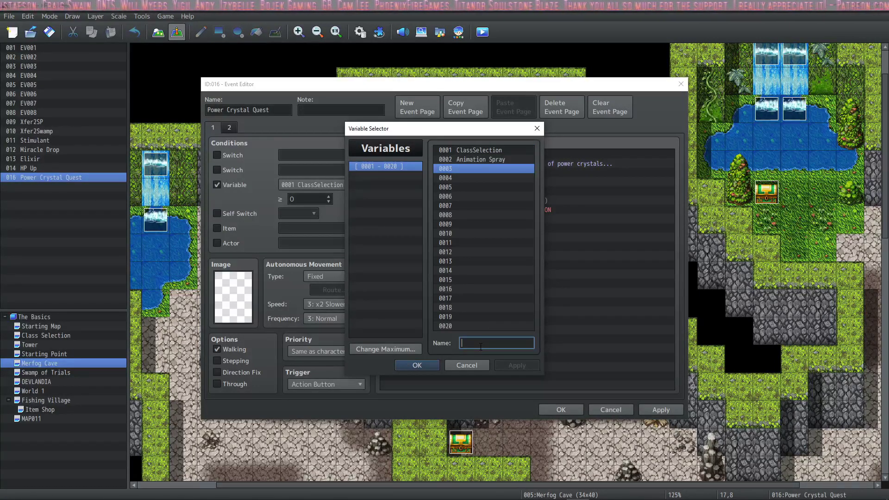
pyautogui.write('Questline')
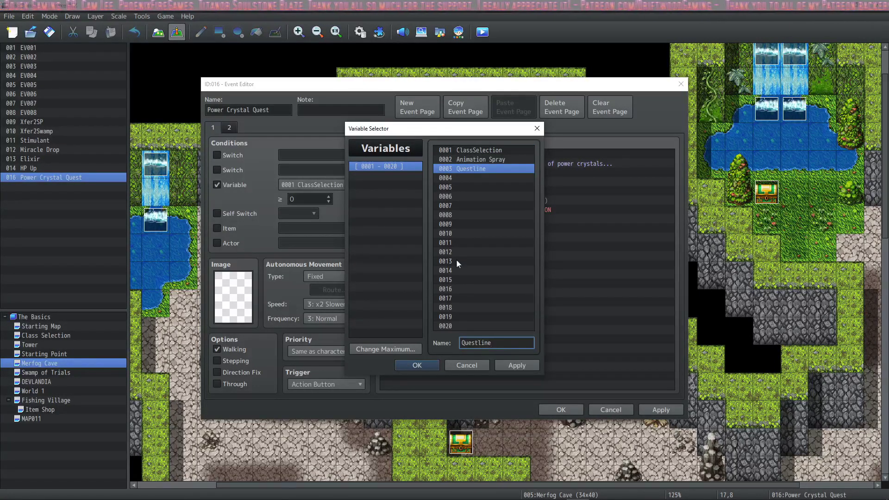
pyautogui.click(417, 365)
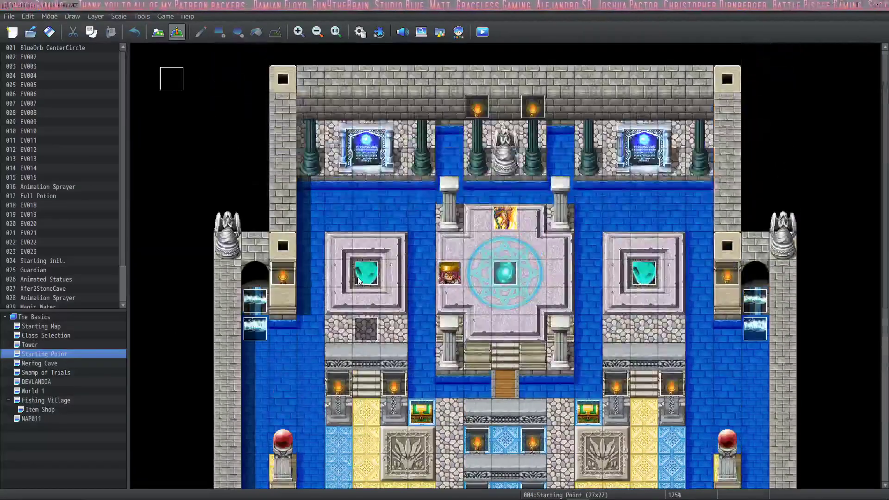
# - In Starting init., insert a Control Variables command setting 0003 Questline to 0 before the self switch
pyautogui.doubleClick(175, 84)
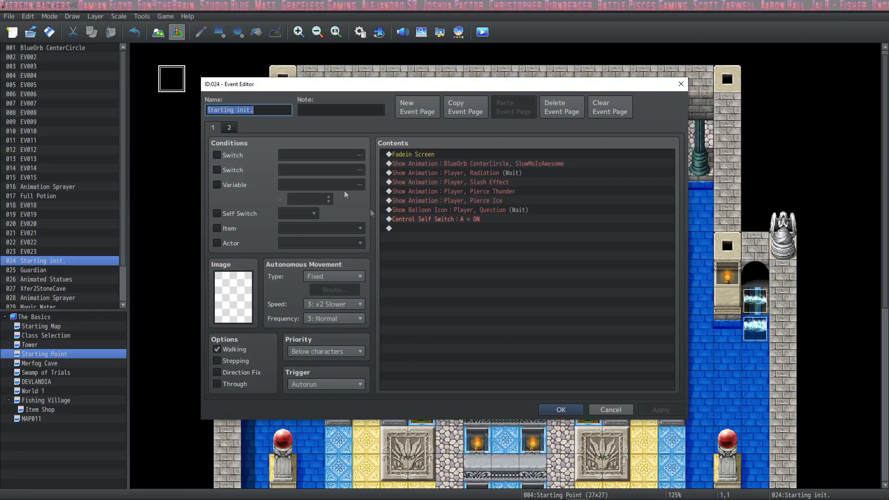
pyautogui.rightClick(459, 219)
pyautogui.click(477, 221)
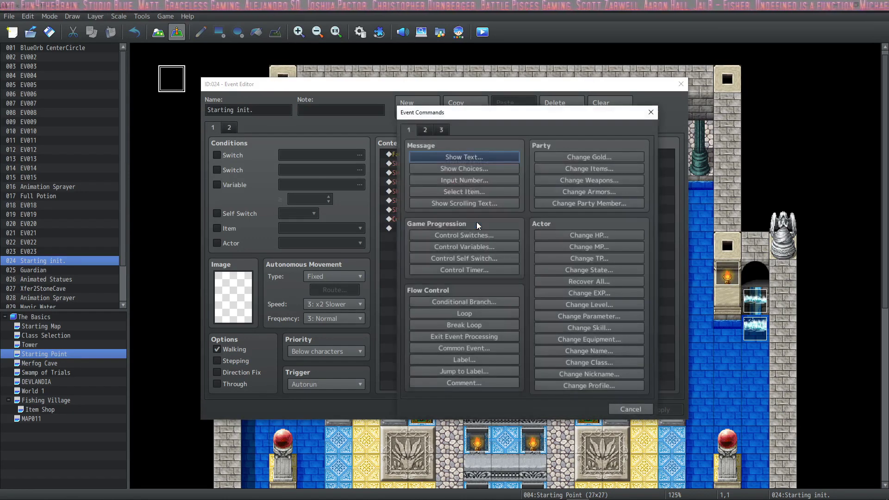
pyautogui.click(468, 248)
pyautogui.click(527, 198)
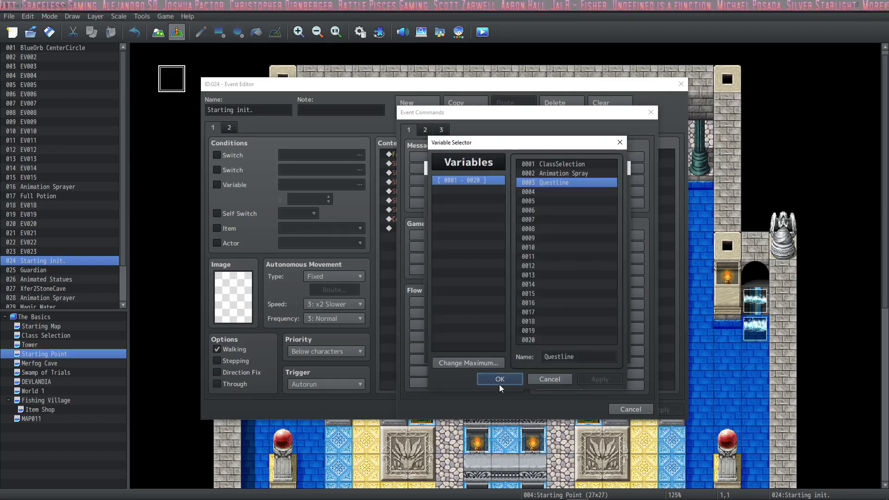
pyautogui.click(500, 381)
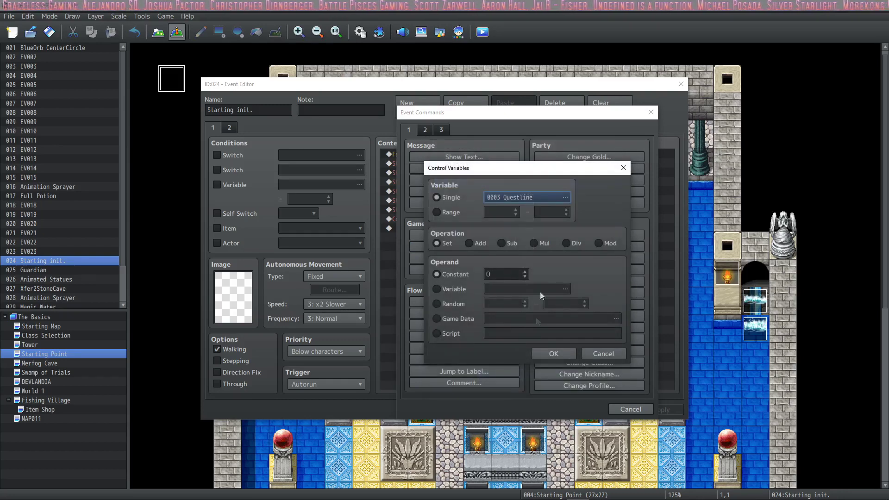
pyautogui.click(541, 356)
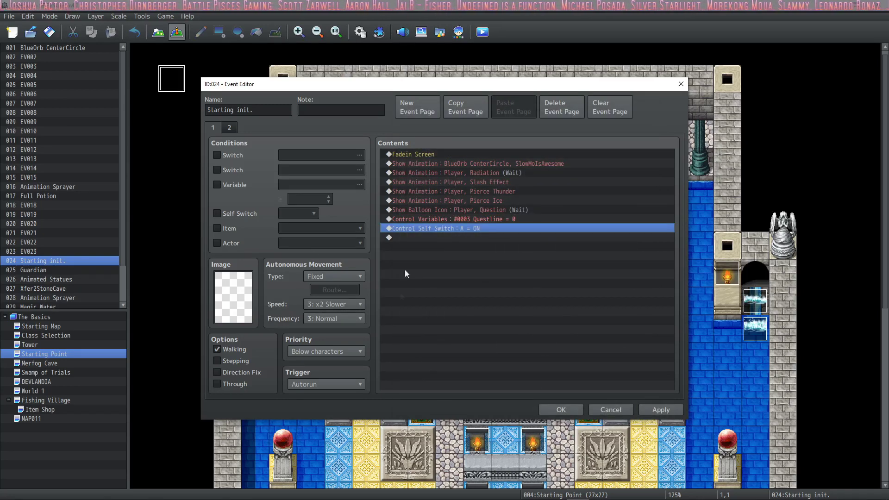
pyautogui.press('Up')
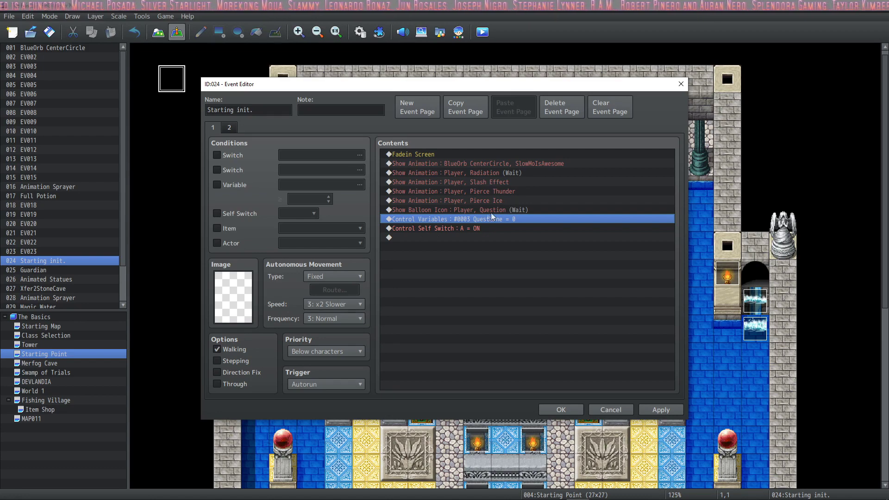
# - Save the project and reopen Starting init. to check the new Questline command
pyautogui.click(559, 407)
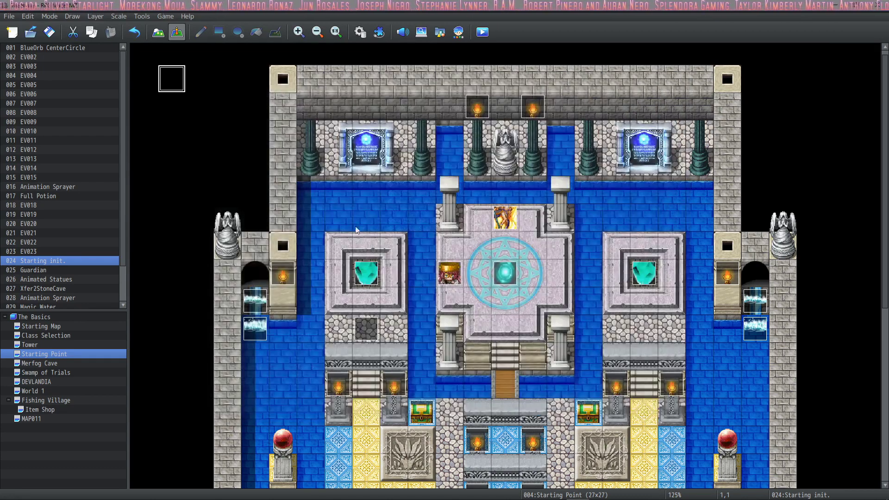
pyautogui.click(48, 32)
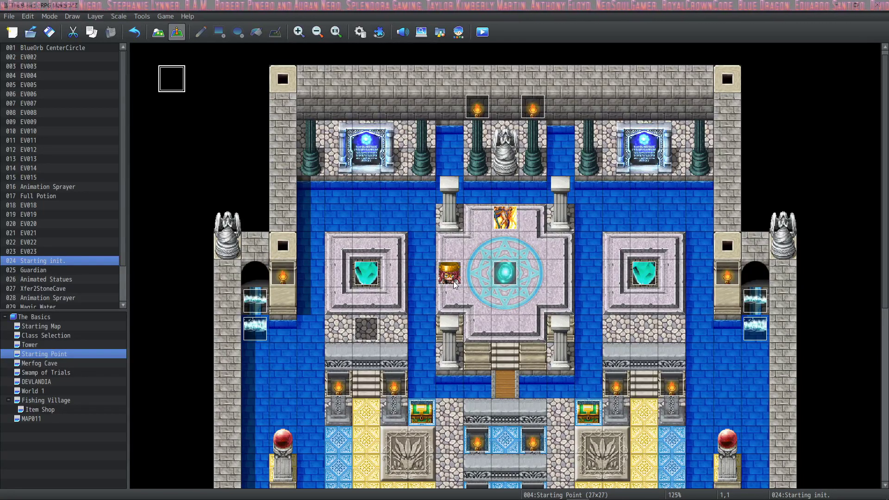
pyautogui.doubleClick(179, 91)
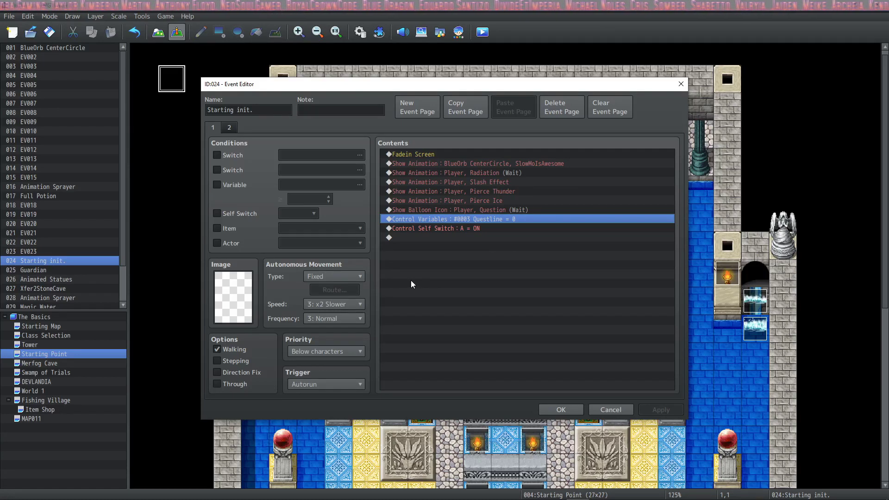
pyautogui.click(561, 409)
# - Recheck Starting init., then open the Power Crystal Quest event on Merfog Cave
pyautogui.doubleClick(174, 85)
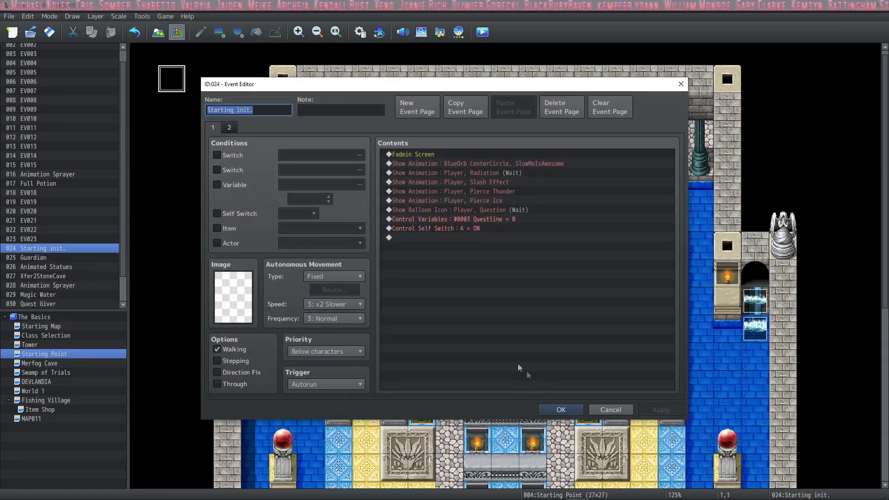
pyautogui.click(551, 409)
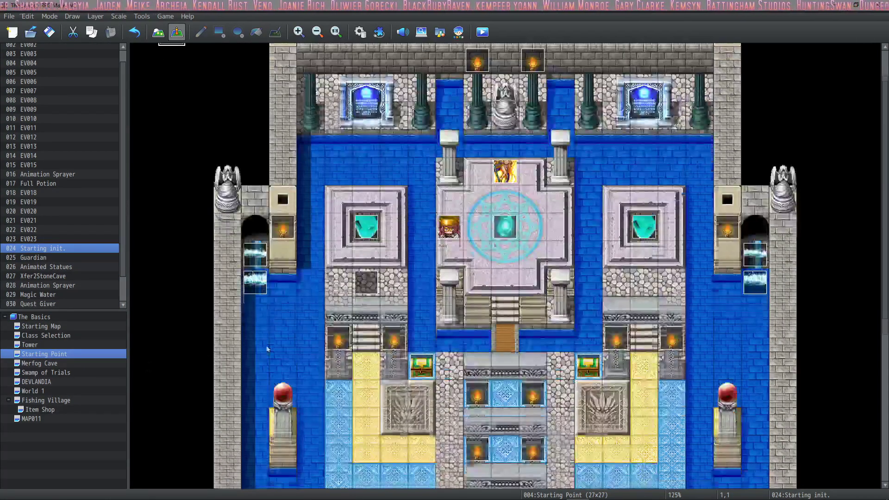
pyautogui.click(61, 365)
pyautogui.doubleClick(515, 224)
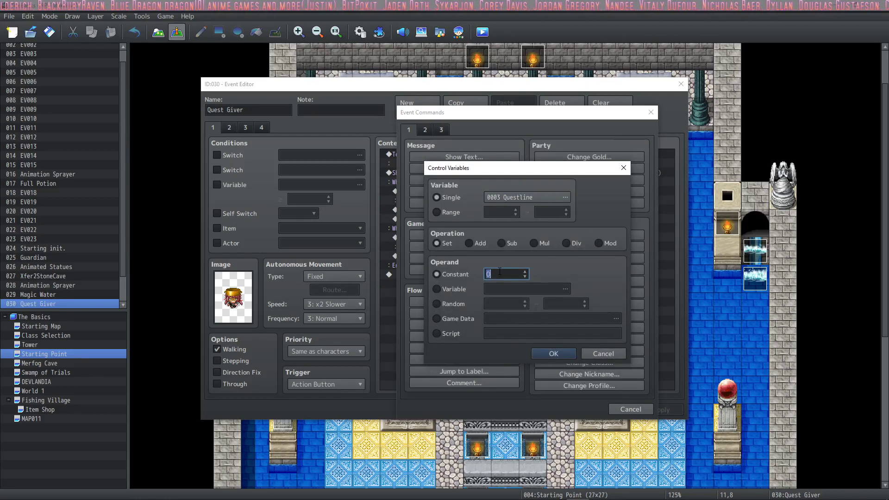
# - Add a Control Variables command that sets 0003 Questline to constant 1
pyautogui.click(499, 273)
pyautogui.write('1')
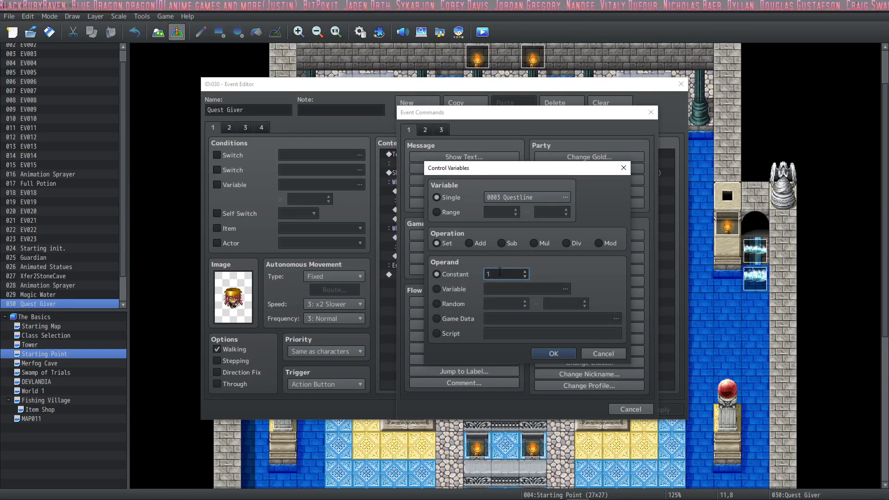
pyautogui.click(471, 243)
pyautogui.click(440, 243)
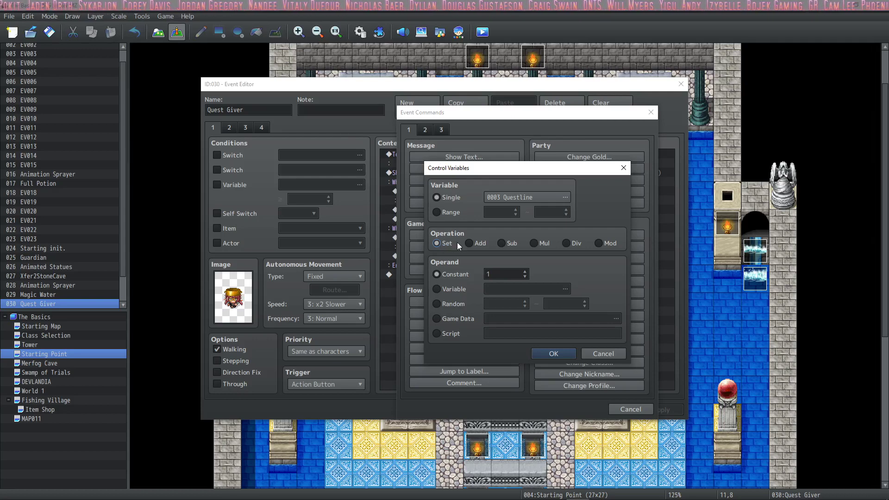
pyautogui.press('Tab')
pyautogui.press('Tab')
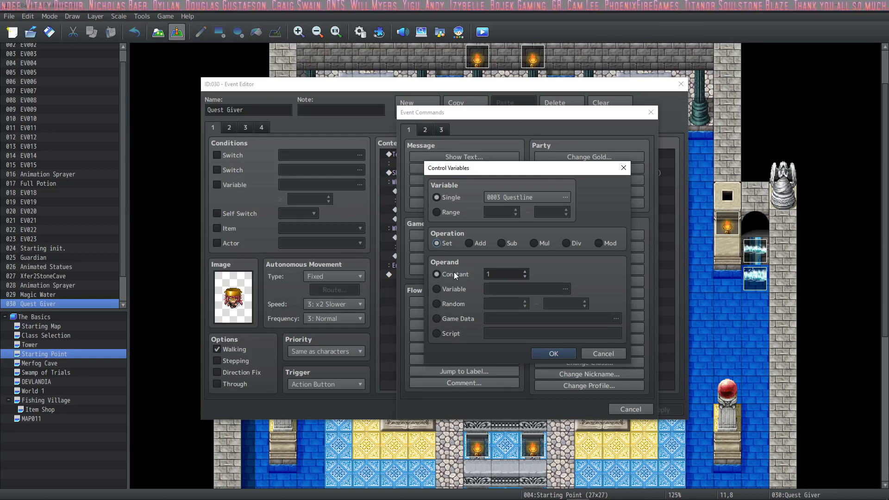
pyautogui.click(562, 354)
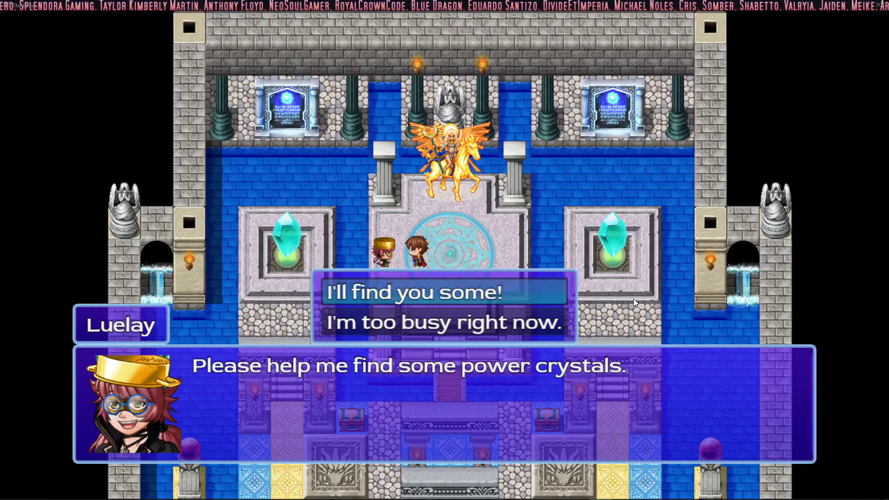
# - In playtest, accept Luelay's quest, walk out to the crystal pile and choose to take the crystals
pyautogui.press('Return')
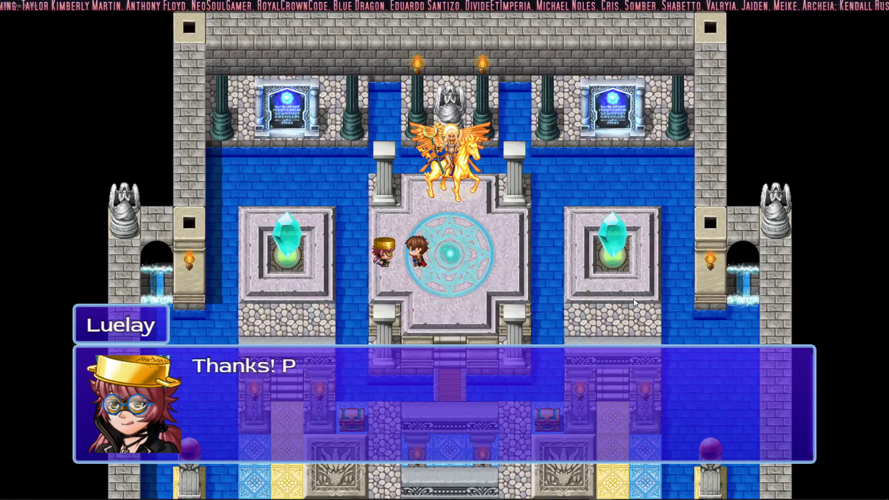
pyautogui.press('Return')
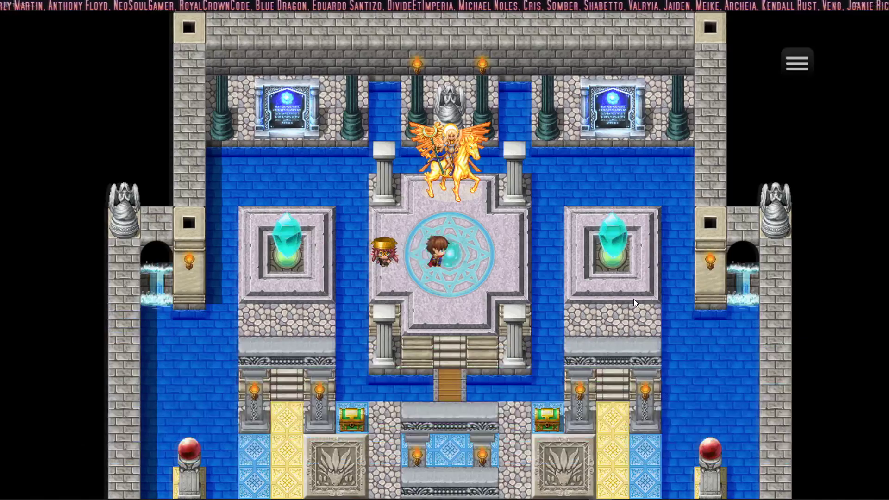
pyautogui.press('Right')
pyautogui.press('Down')
pyautogui.press('Down')
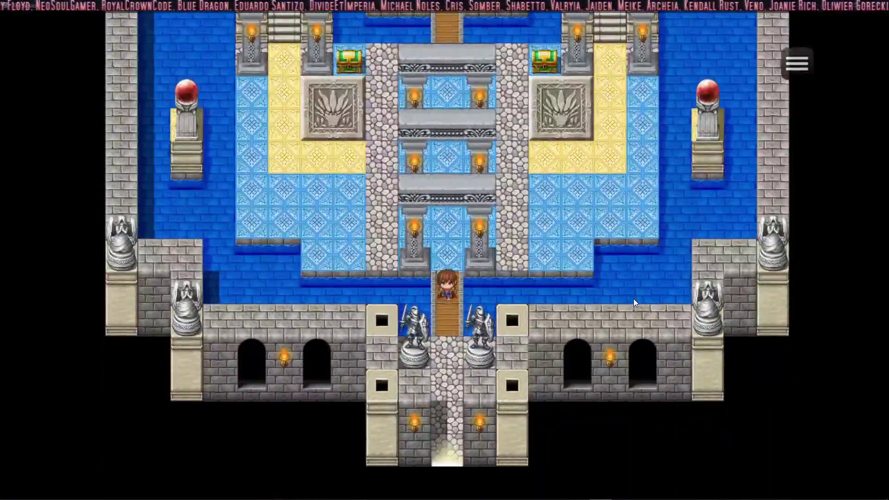
pyautogui.press('Down')
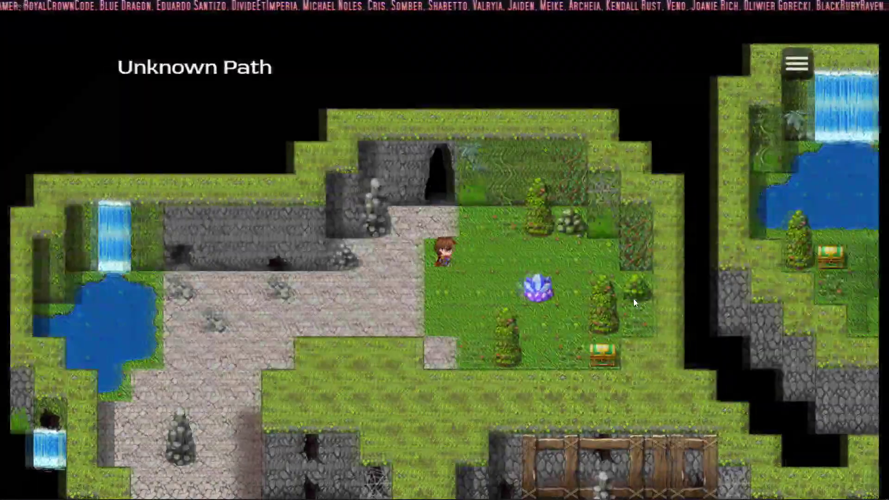
pyautogui.press('Right')
pyautogui.press('Down')
pyautogui.press('Return')
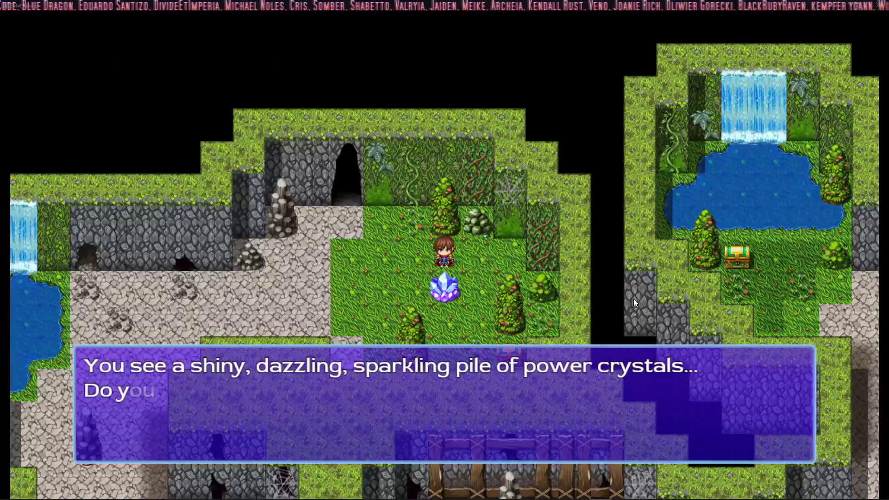
pyautogui.press('Return')
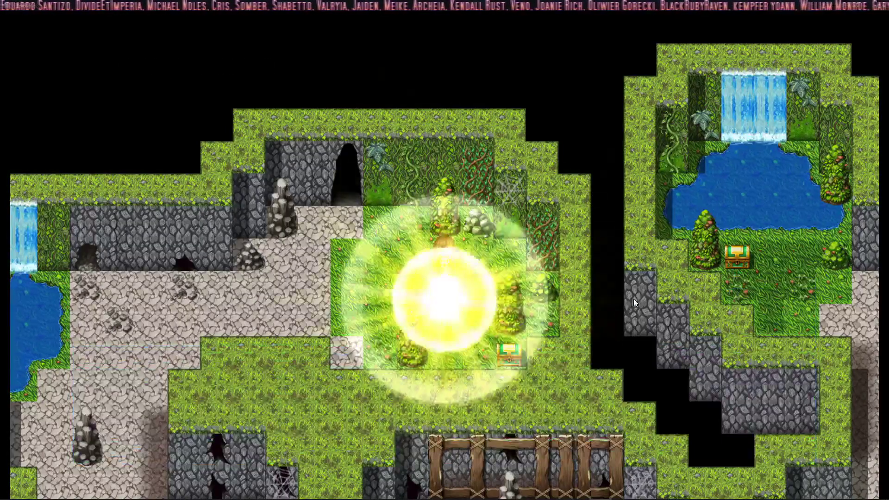
# - Return to Luelay, read her thank-you dialogue, and close the playtest window
pyautogui.press('Left')
pyautogui.press('Up')
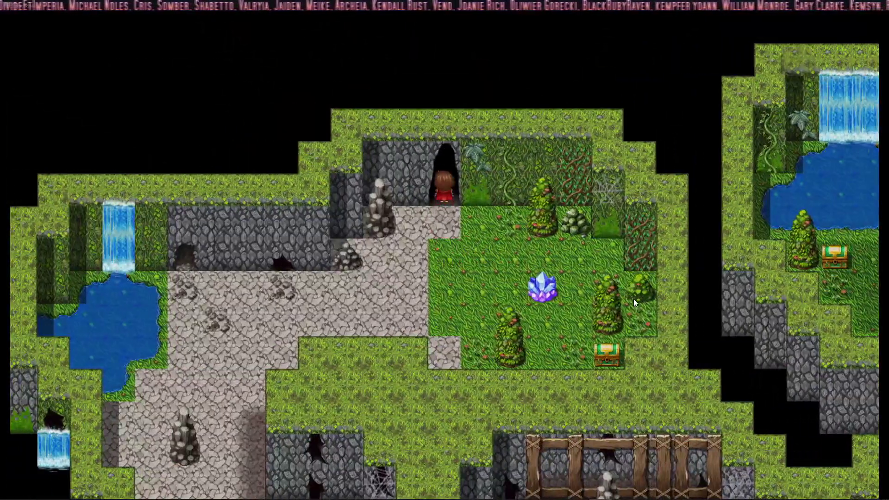
pyautogui.press('Up')
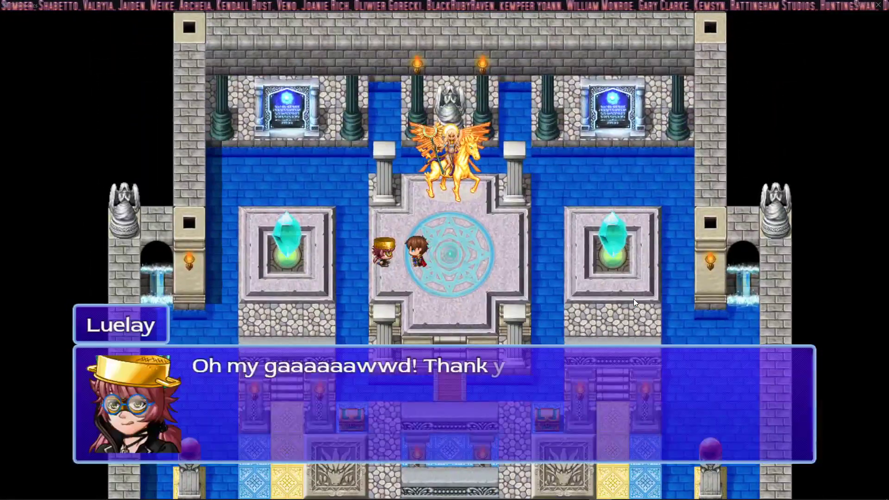
pyautogui.press('Return')
pyautogui.press('Return')
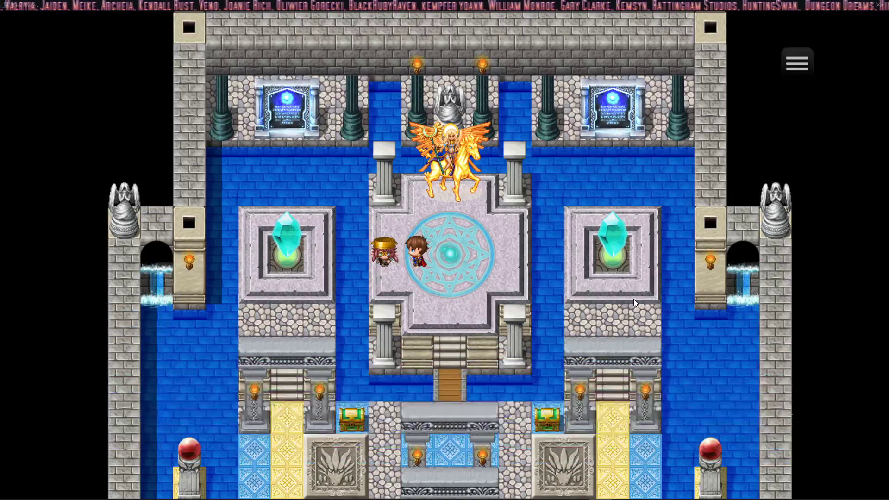
pyautogui.press('Return')
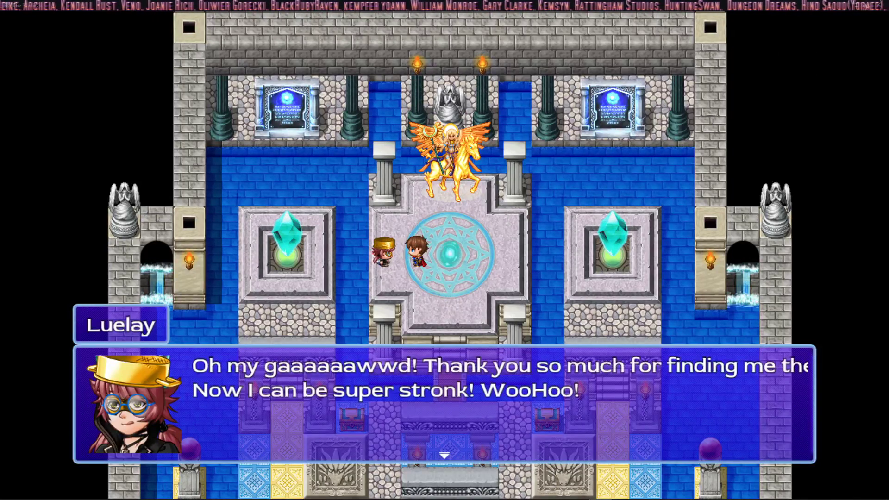
pyautogui.hotkey('alt', 'F4')
pyautogui.scroll(5, 412, 202)
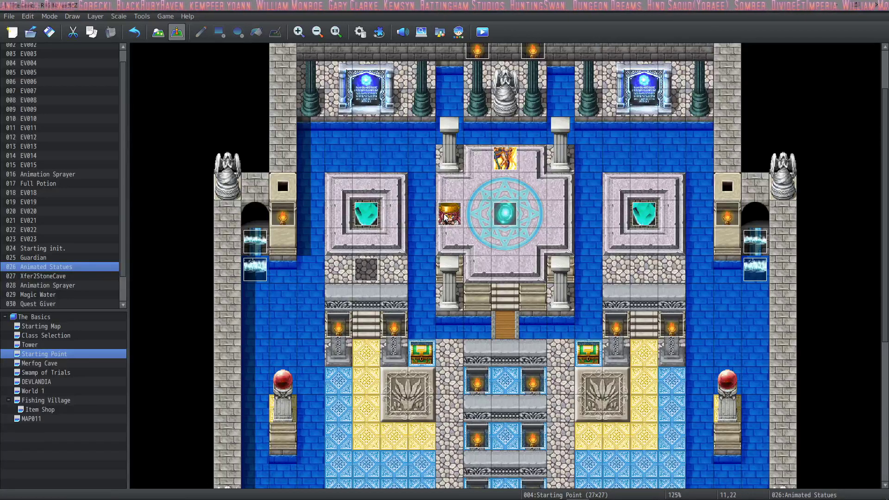
# - Open the Quest Giver event and browse its pages, settling on page 3
pyautogui.doubleClick(447, 215)
pyautogui.click(496, 220)
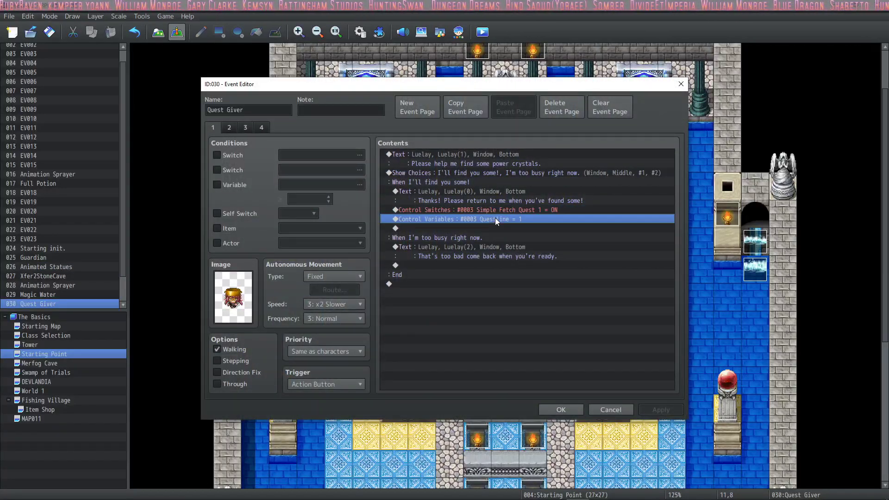
pyautogui.click(241, 128)
pyautogui.click(261, 129)
pyautogui.click(234, 128)
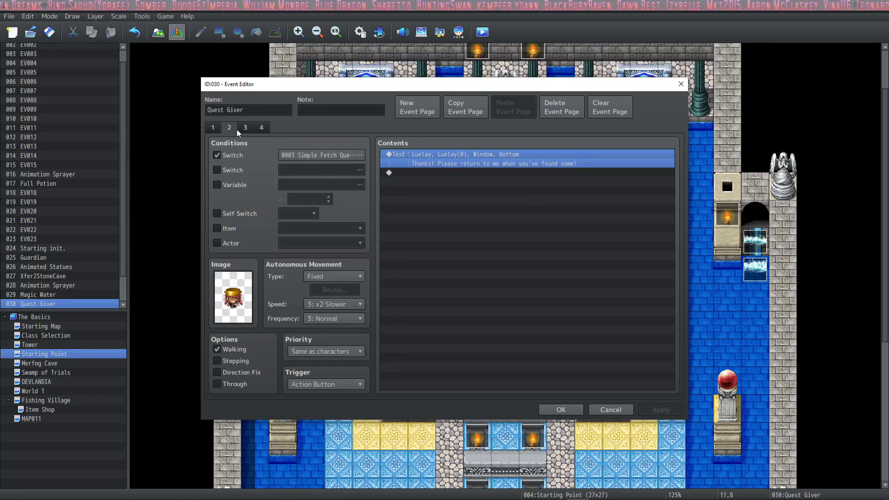
pyautogui.click(247, 127)
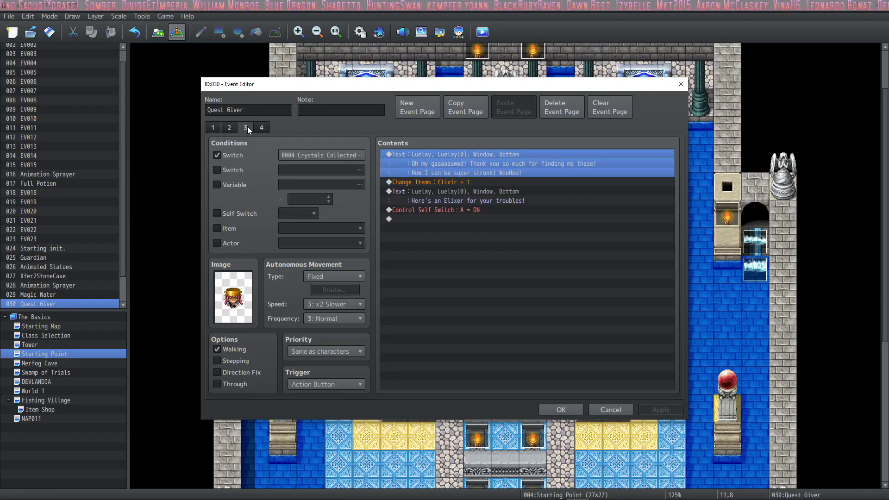
# - Insert a Control Variables command adding constant 1 to 0003 Questline before Change Items
pyautogui.rightClick(452, 182)
pyautogui.click(473, 187)
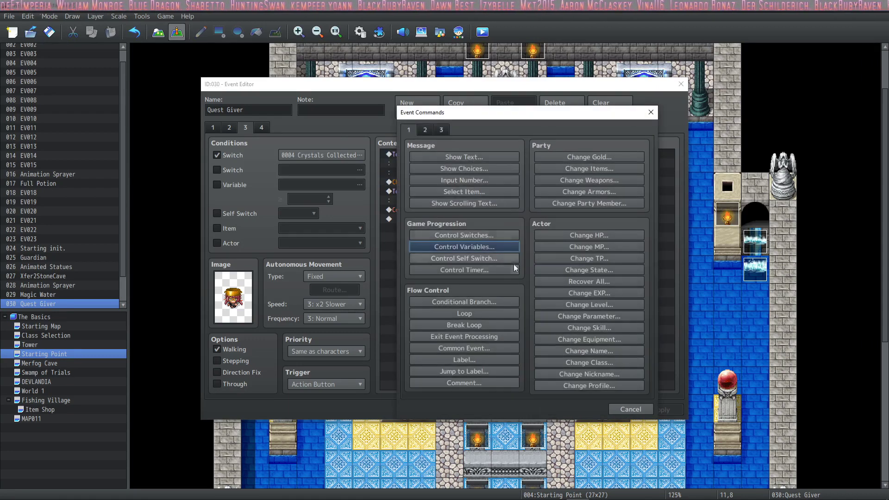
pyautogui.click(492, 246)
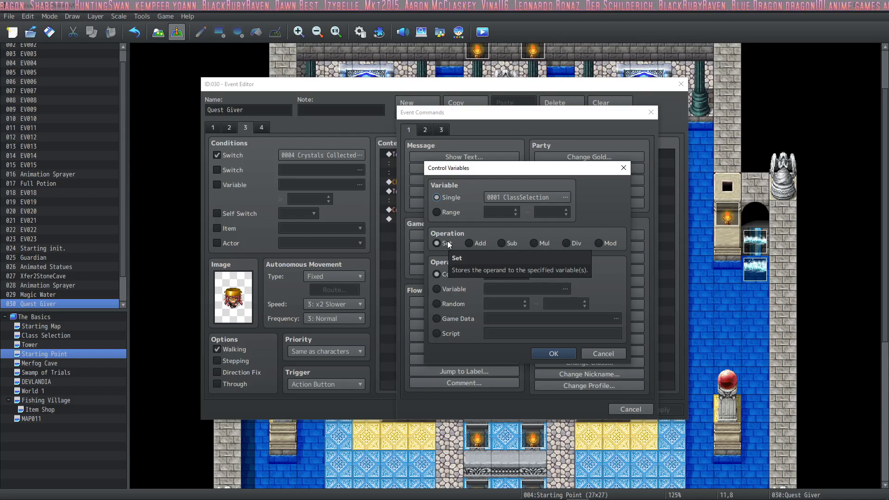
pyautogui.click(470, 241)
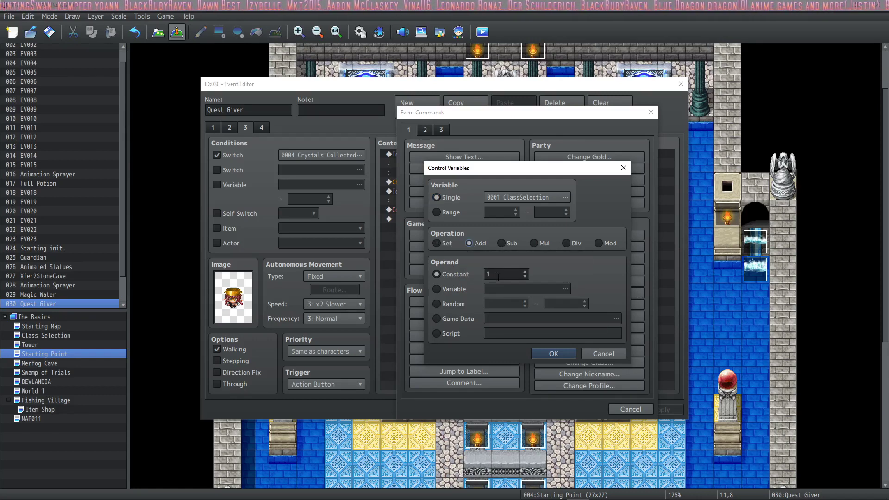
pyautogui.click(556, 358)
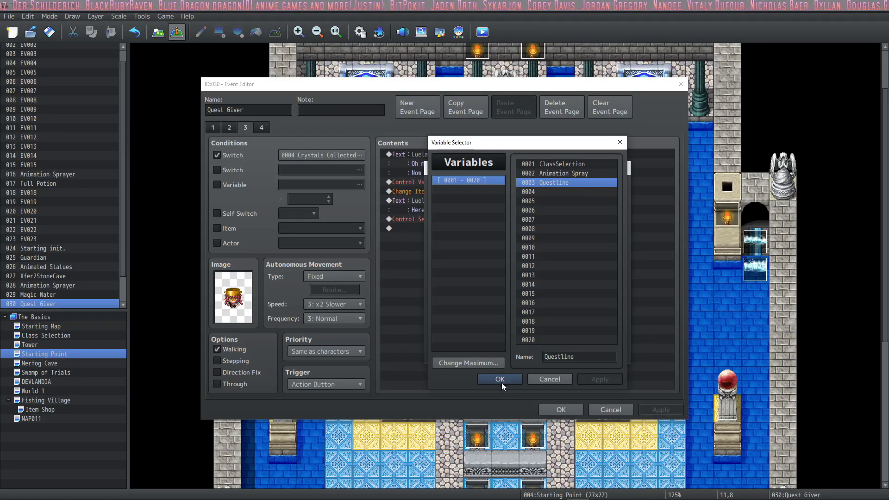
pyautogui.click(502, 381)
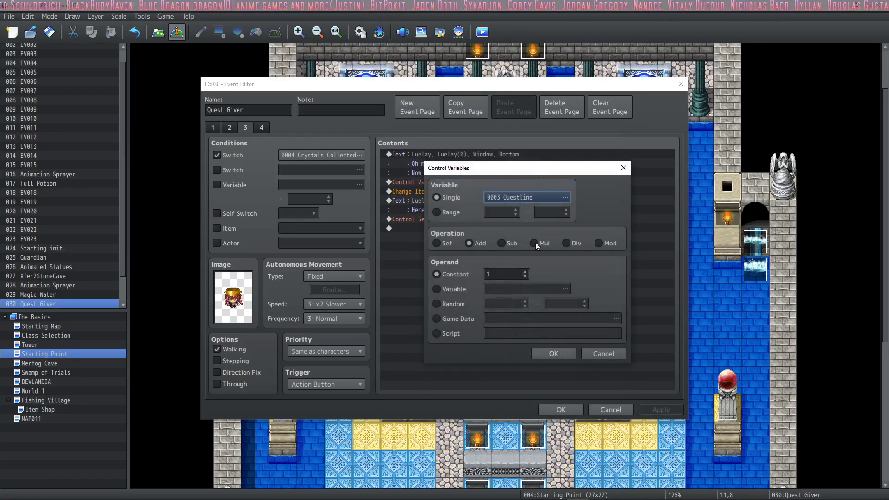
pyautogui.click(549, 354)
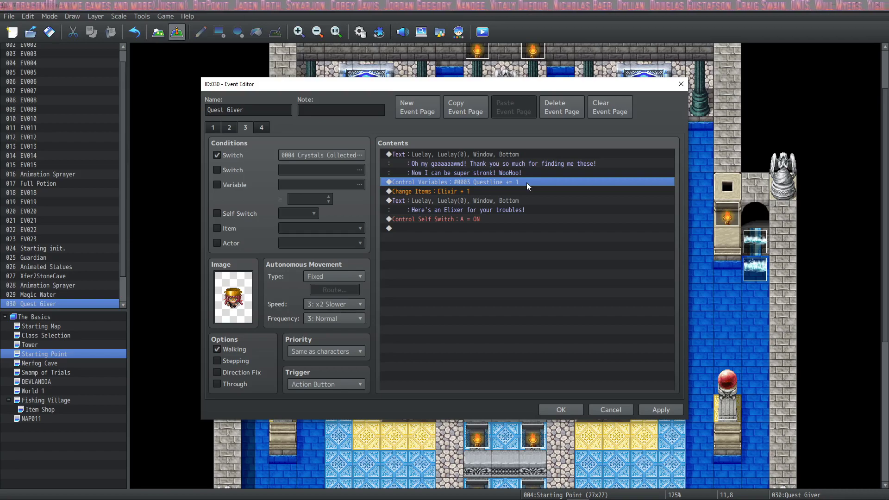
# - Close the Quest Giver event and review the Power Crystal Quest event on Merfog Cave
pyautogui.click(229, 127)
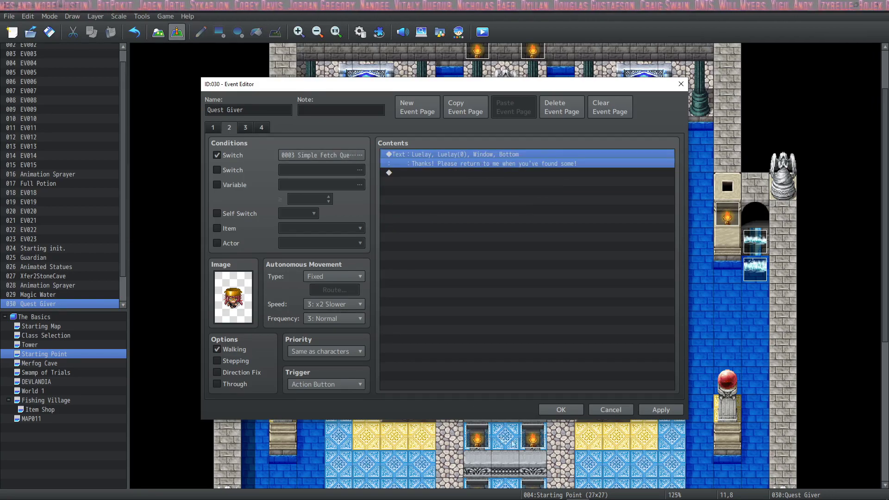
pyautogui.click(558, 408)
pyautogui.click(61, 363)
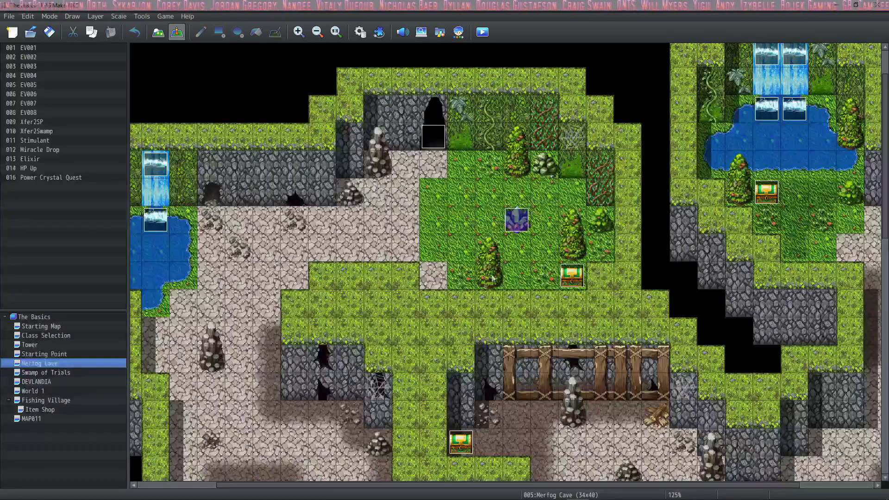
pyautogui.doubleClick(514, 214)
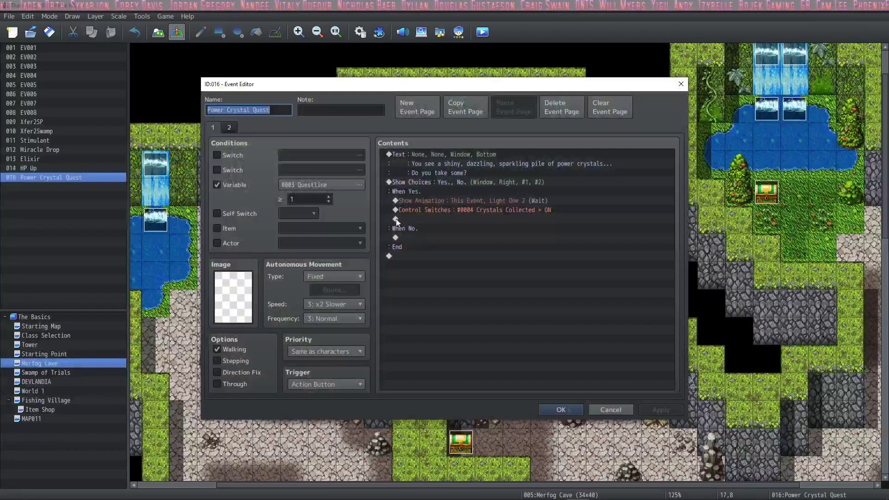
pyautogui.click(561, 410)
pyautogui.scroll(-1, 507, 263)
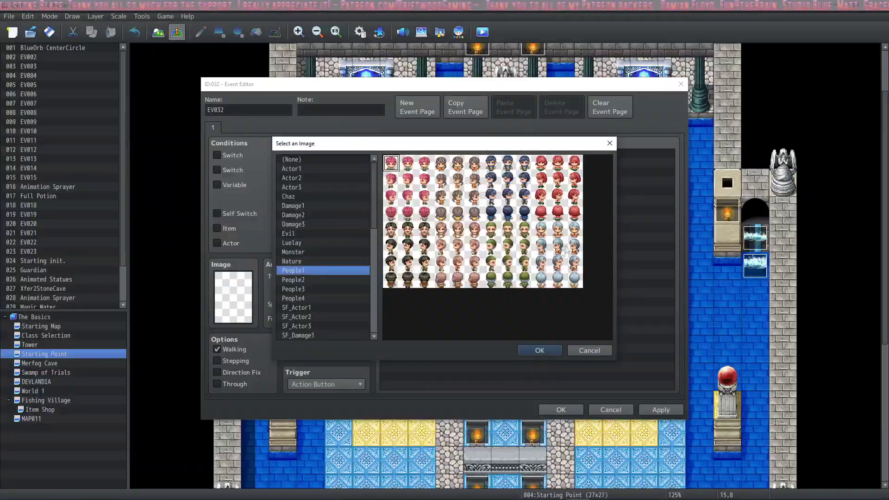
# - Give QuestGiver2 the silver-haired sprite and duplicate its page as a second page
pyautogui.doubleClick(544, 244)
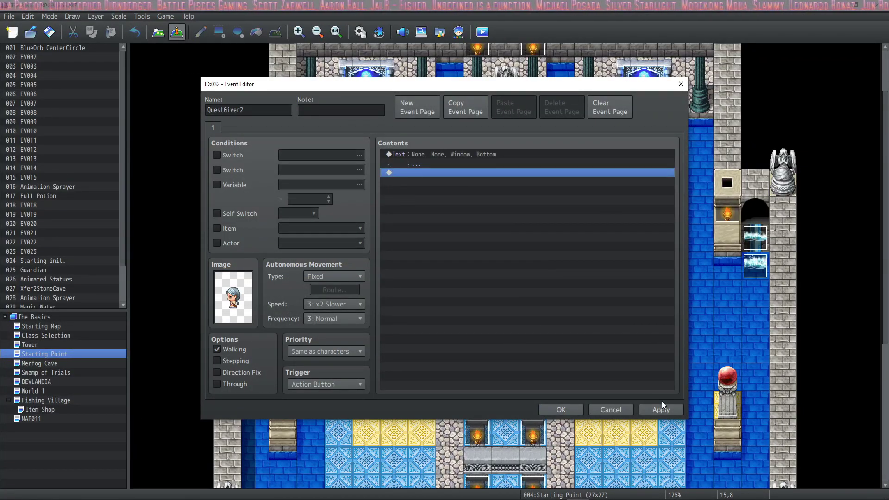
pyautogui.click(661, 409)
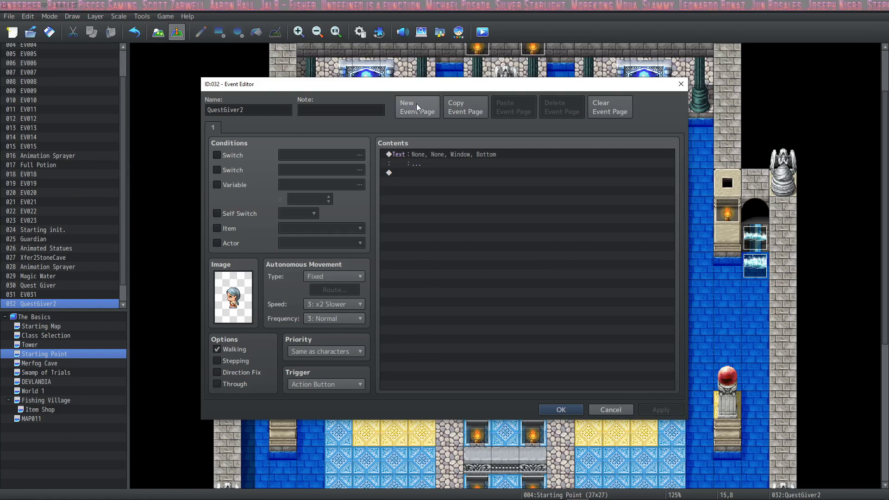
pyautogui.click(467, 110)
pyautogui.click(513, 110)
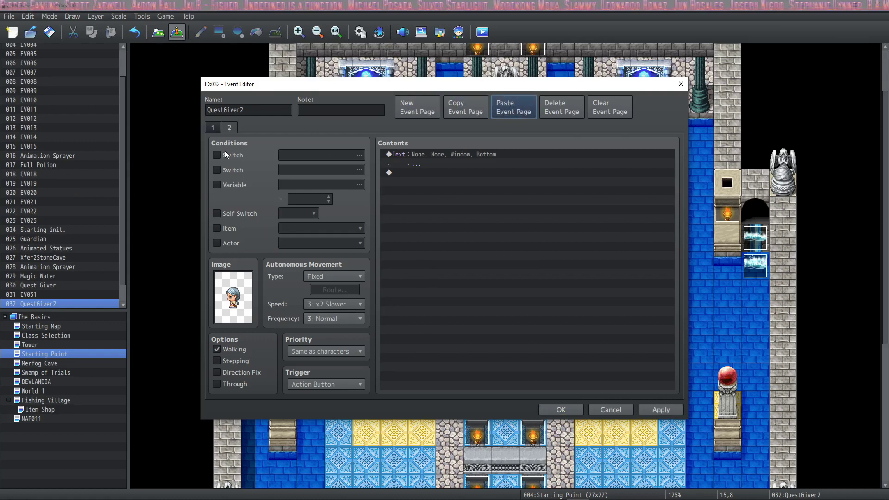
# - Make page 2 require variable 0003 Questline ≥ 2 and begin a text message on it
pyautogui.click(242, 186)
pyautogui.click(360, 185)
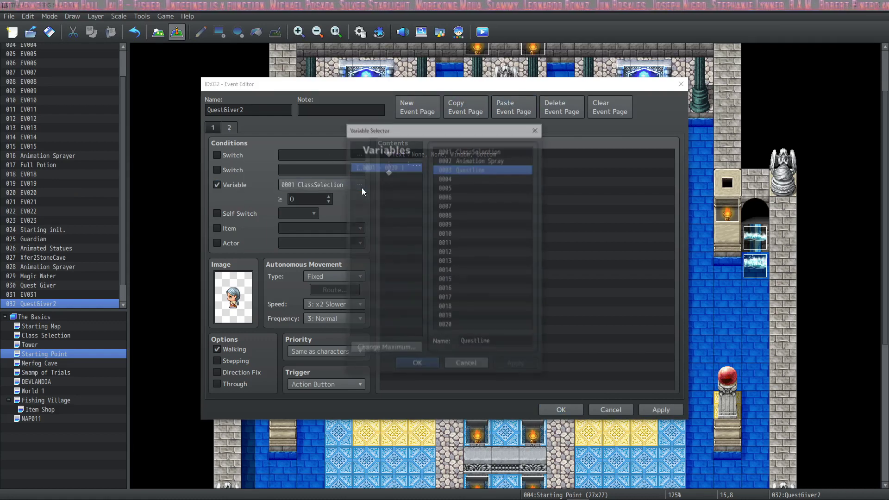
pyautogui.click(477, 168)
pyautogui.click(417, 365)
pyautogui.scroll(1, 303, 199)
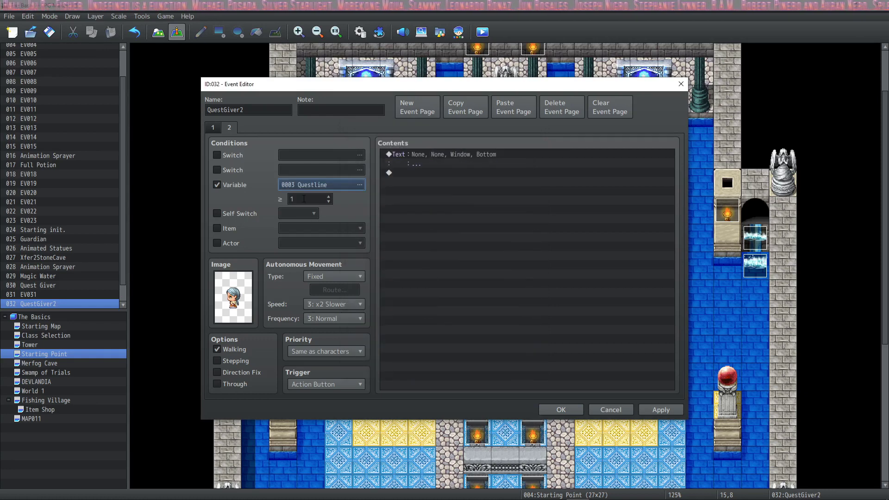
pyautogui.click(446, 172)
pyautogui.press('Return')
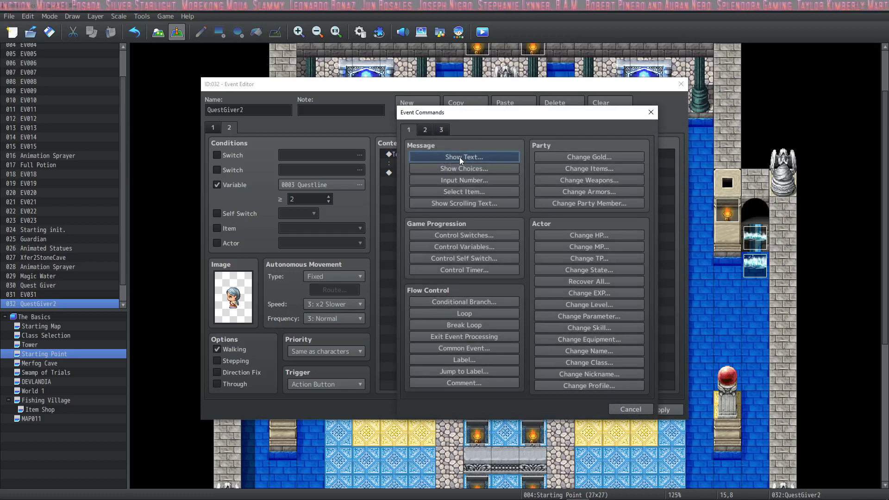
pyautogui.click(459, 157)
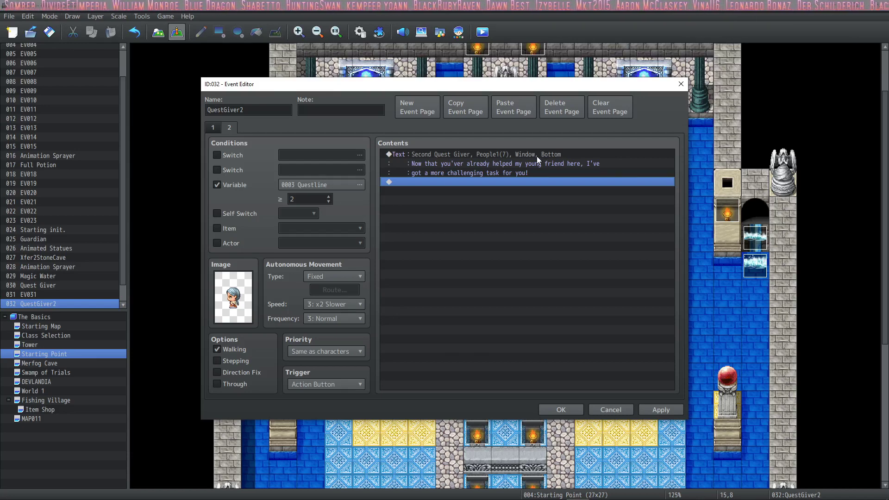
# - Add the 'Ask about the challenge.'/'Not right now.' choice with a two-statue slaying request under the first option
pyautogui.rightClick(564, 187)
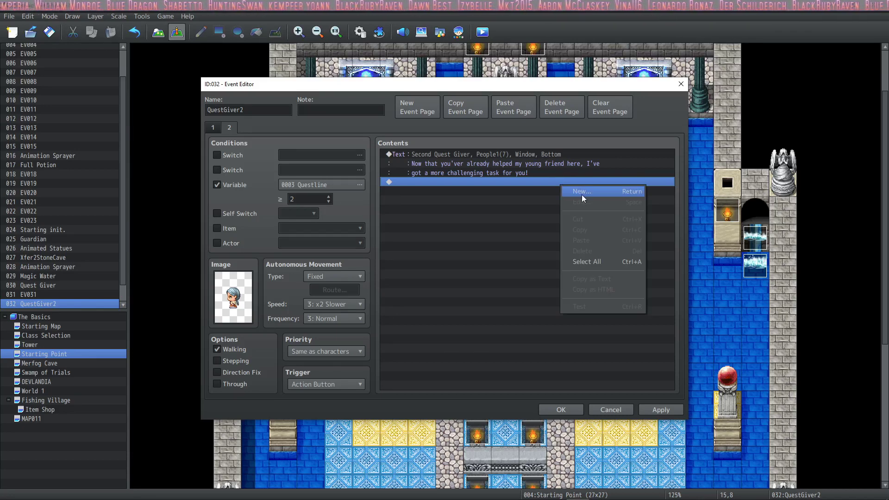
pyautogui.click(581, 194)
pyautogui.click(484, 169)
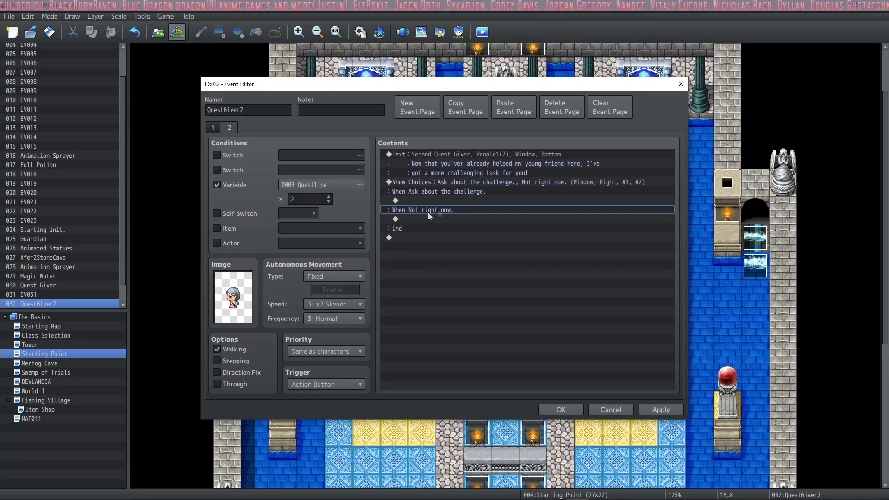
pyautogui.rightClick(473, 202)
pyautogui.click(494, 210)
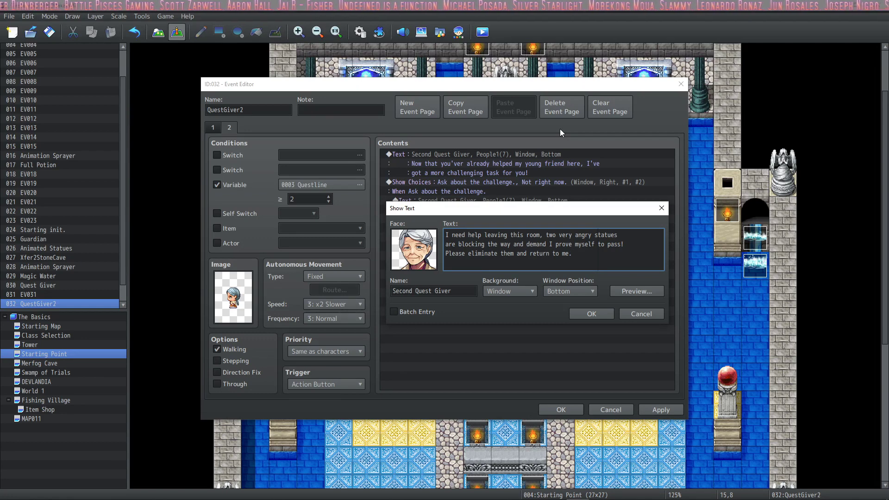
pyautogui.click(596, 313)
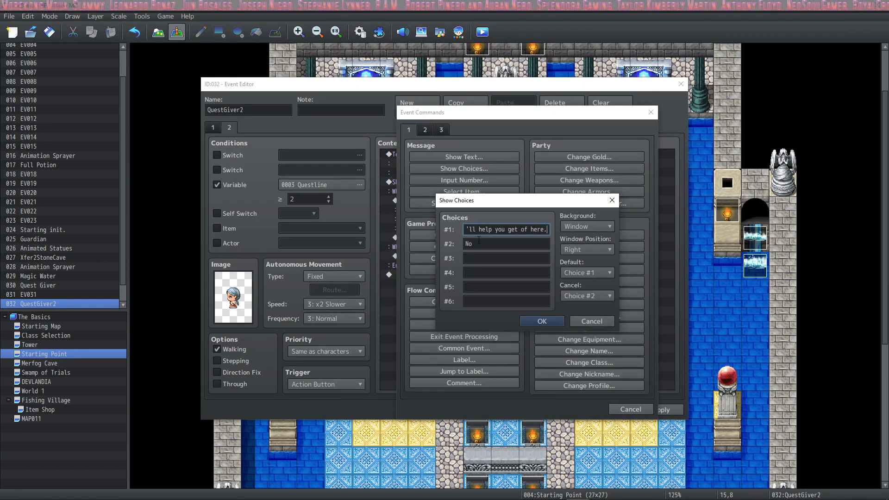
# - Make the second answer choice 'I'm too busy old lady.' and confirm both choices
pyautogui.press('Tab')
pyautogui.write('I')
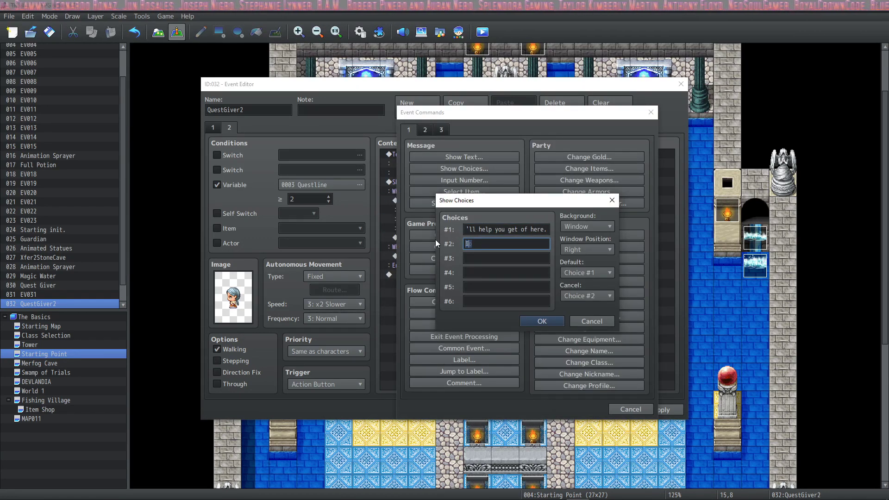
pyautogui.write("'m too busy old lady.")
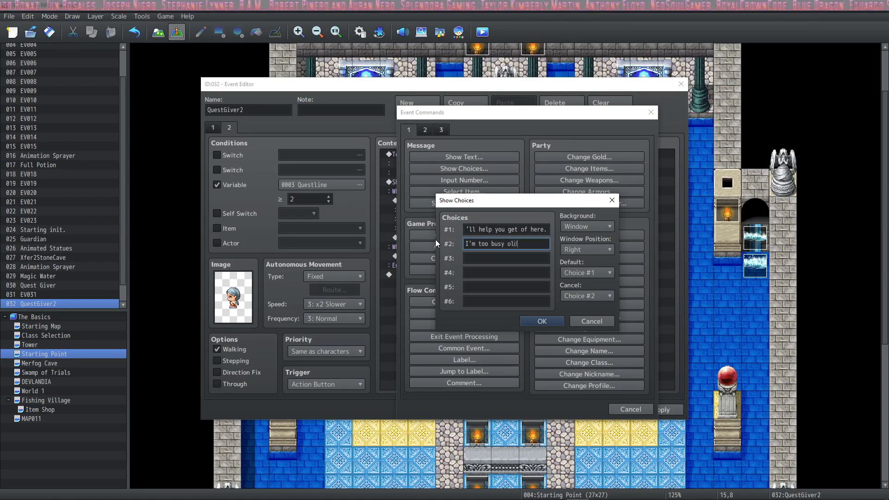
pyautogui.press('Return')
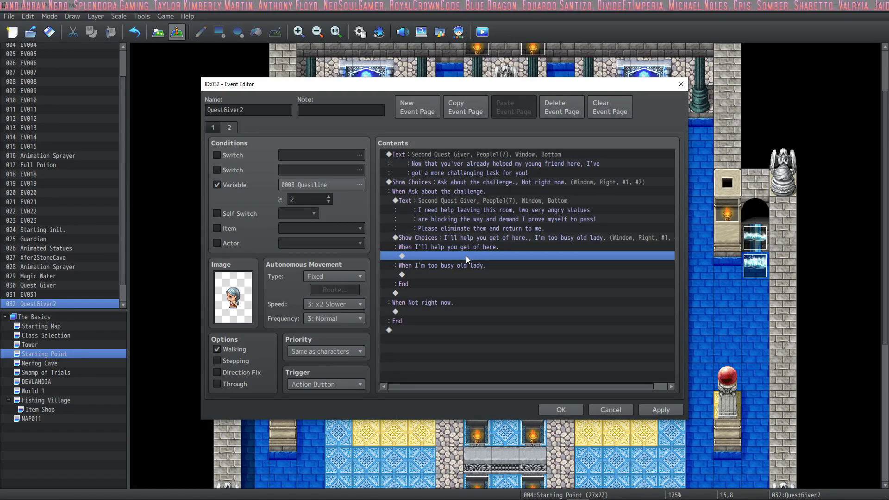
# - Turn self switch A on under the accept branch and paste a third event page
pyautogui.rightClick(466, 256)
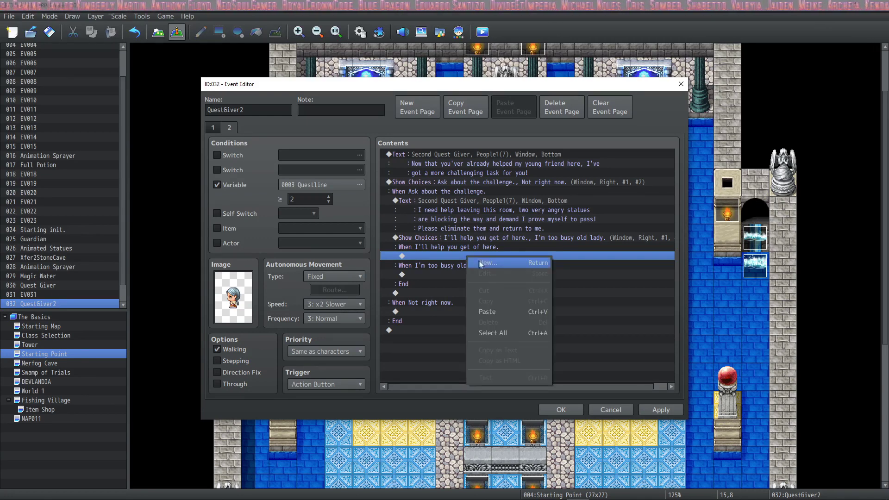
pyautogui.click(488, 262)
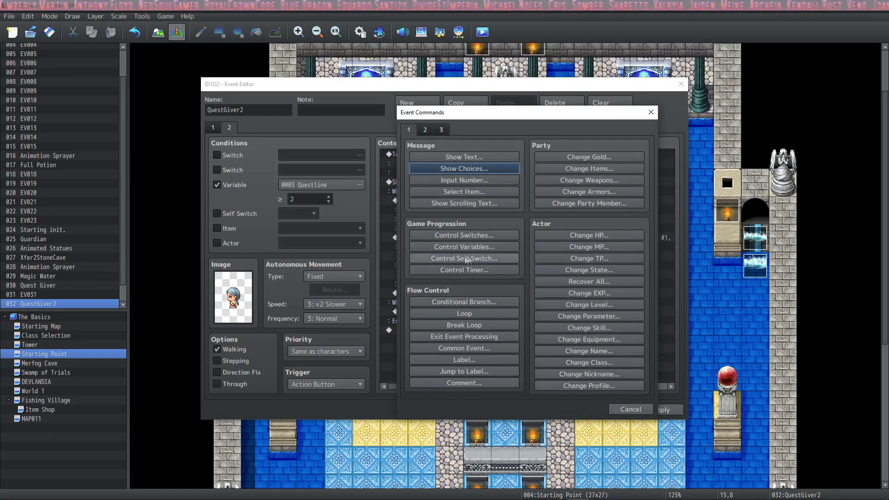
pyautogui.click(484, 258)
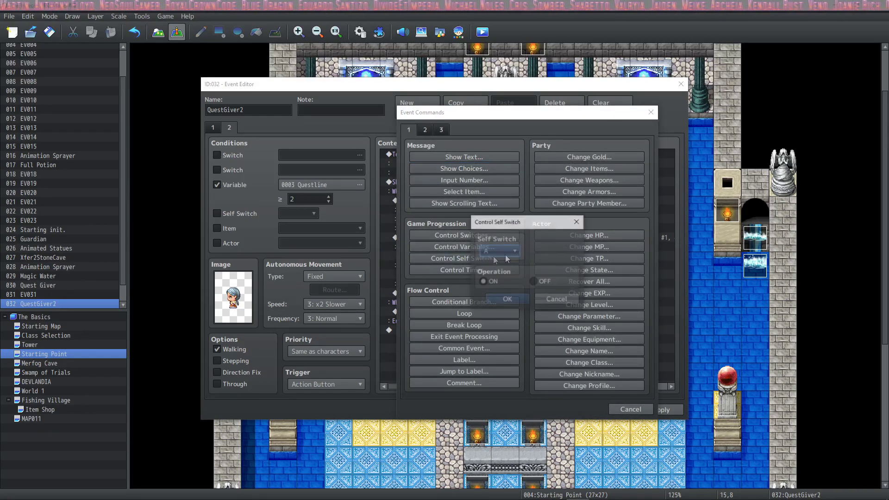
pyautogui.click(507, 299)
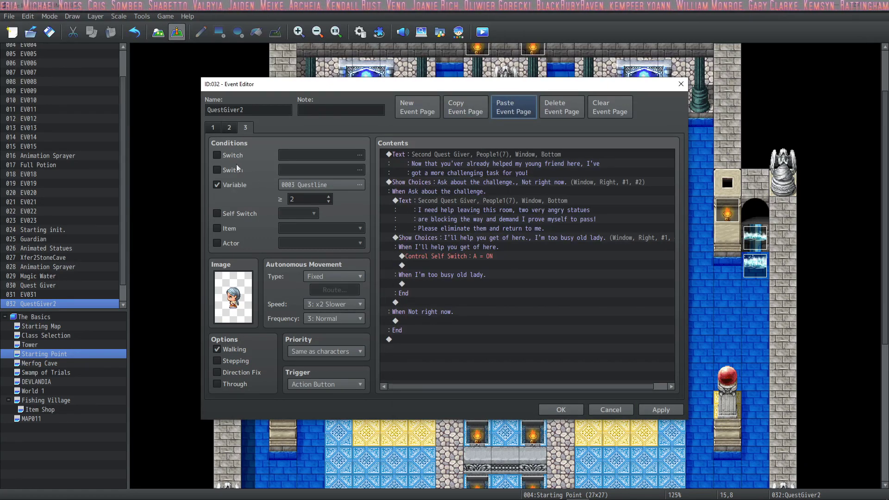
pyautogui.click(240, 215)
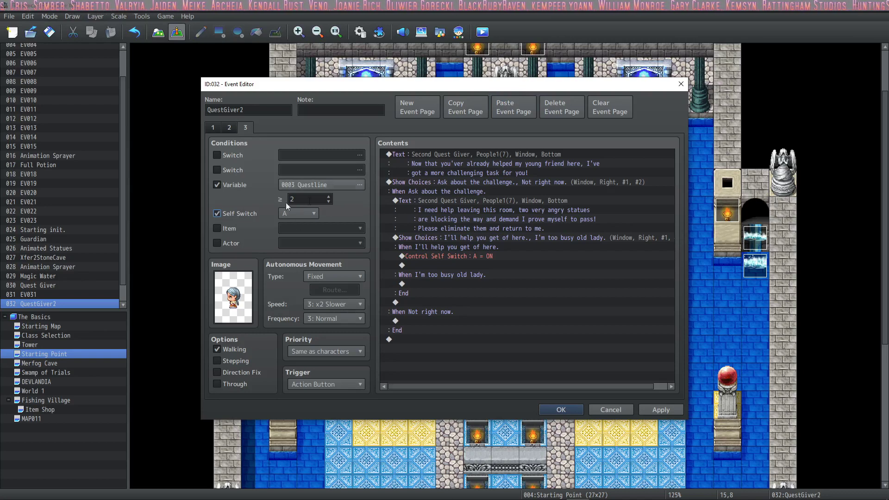
# - Drop page 3's Questline variable condition and delete its answer choices block
pyautogui.click(237, 185)
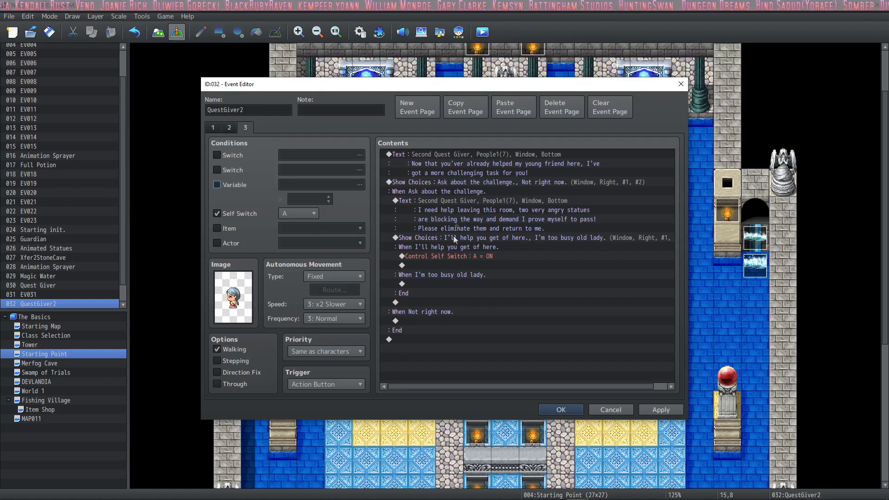
pyautogui.click(471, 183)
pyautogui.press('Delete')
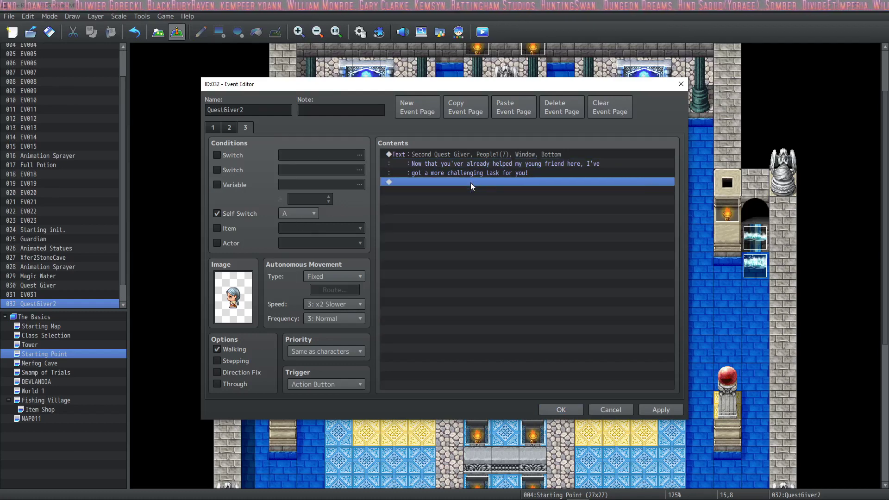
# - Change page 3's message to 'Please return once your freed the path for me.' and copy the page
pyautogui.doubleClick(470, 173)
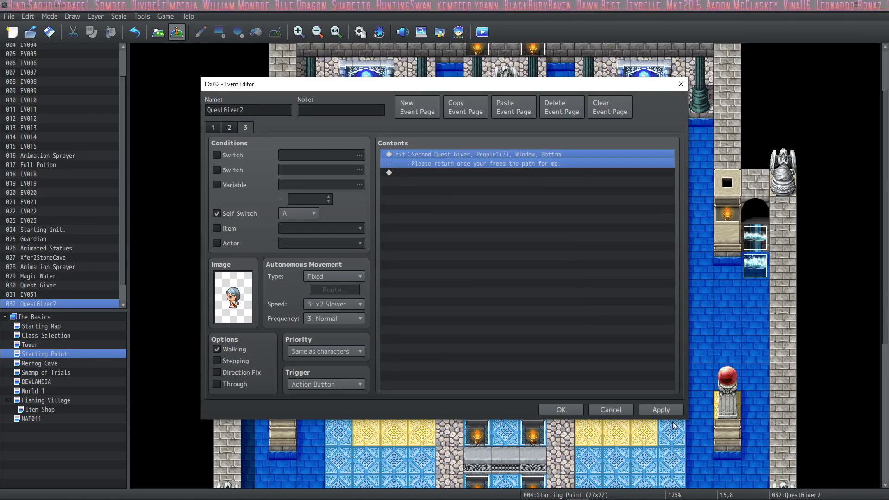
pyautogui.click(661, 409)
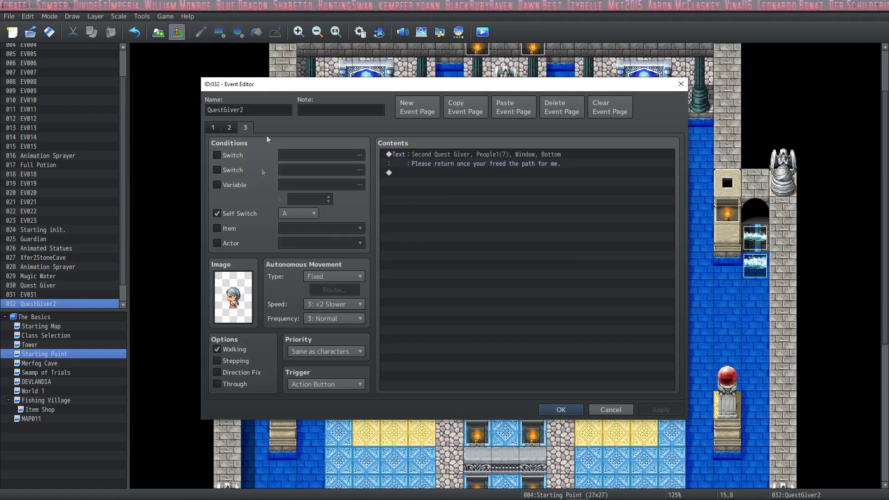
pyautogui.click(470, 112)
# - Paste a fourth page and require 0003 Questline at least 3 on it
pyautogui.click(514, 112)
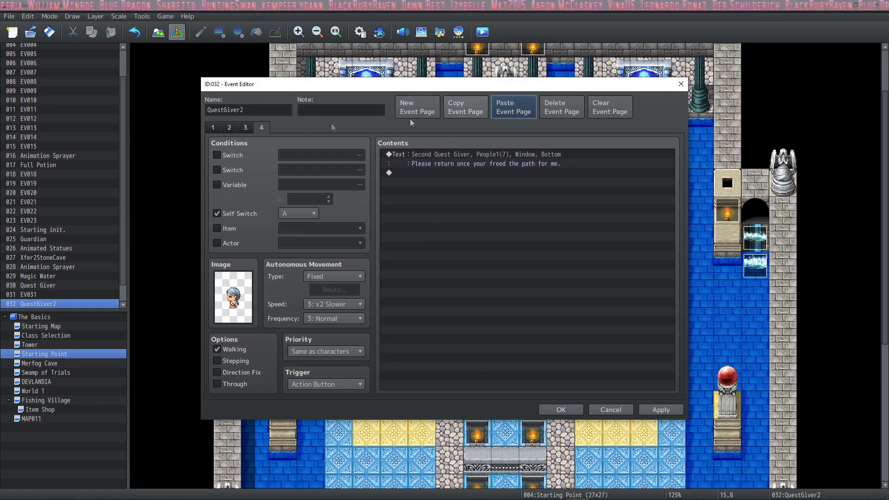
pyautogui.click(244, 186)
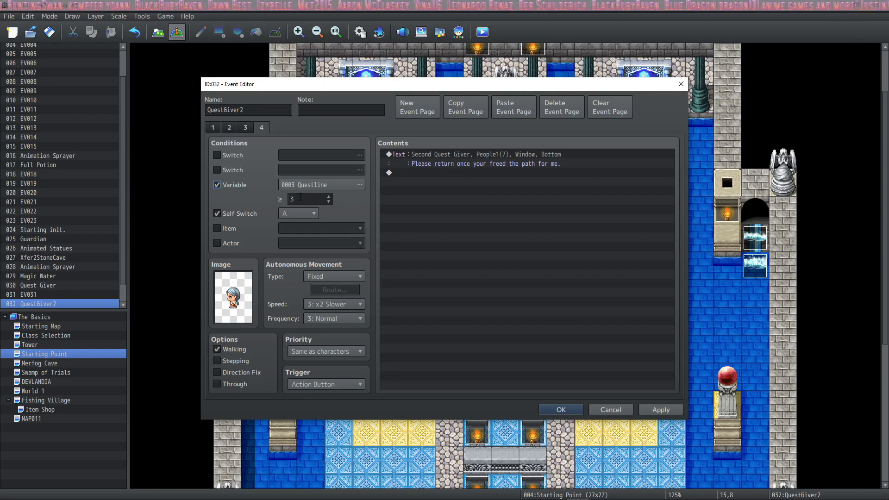
pyautogui.click(668, 411)
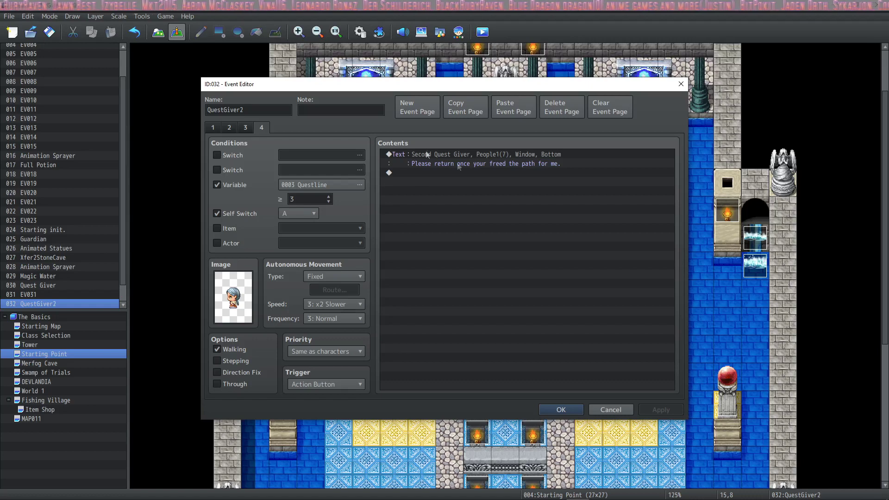
pyautogui.click(245, 128)
pyautogui.click(260, 128)
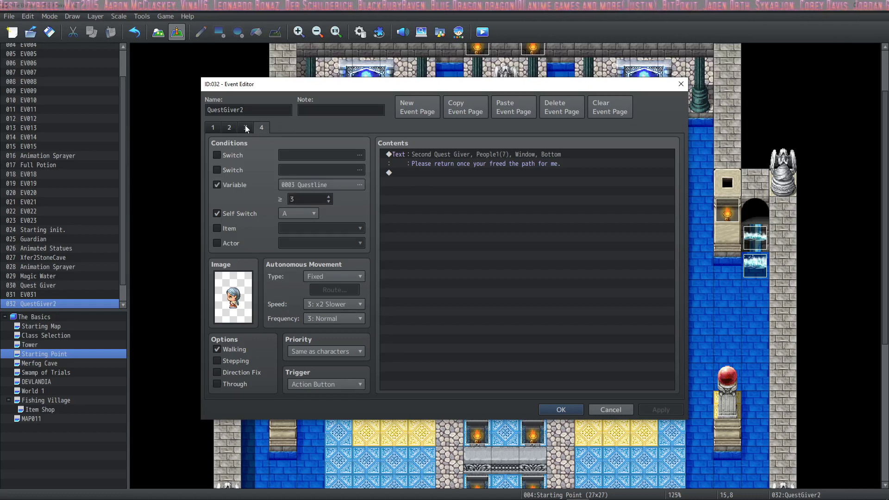
pyautogui.click(230, 129)
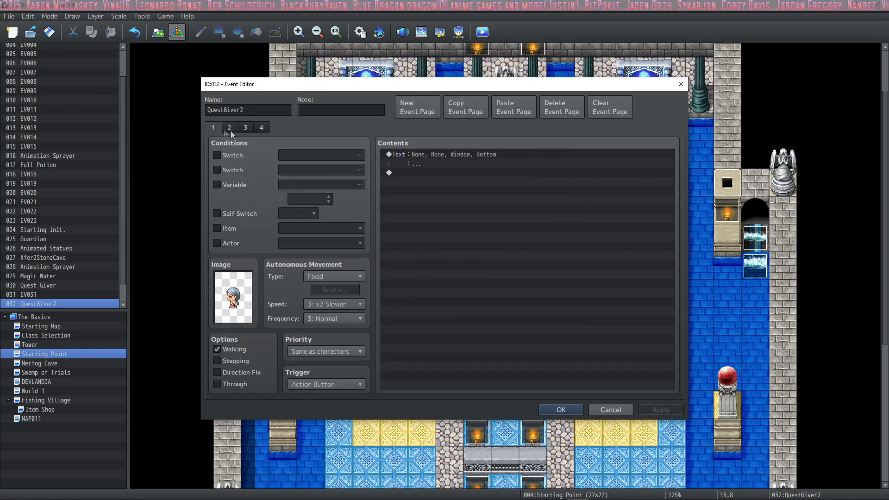
pyautogui.click(261, 128)
pyautogui.click(248, 129)
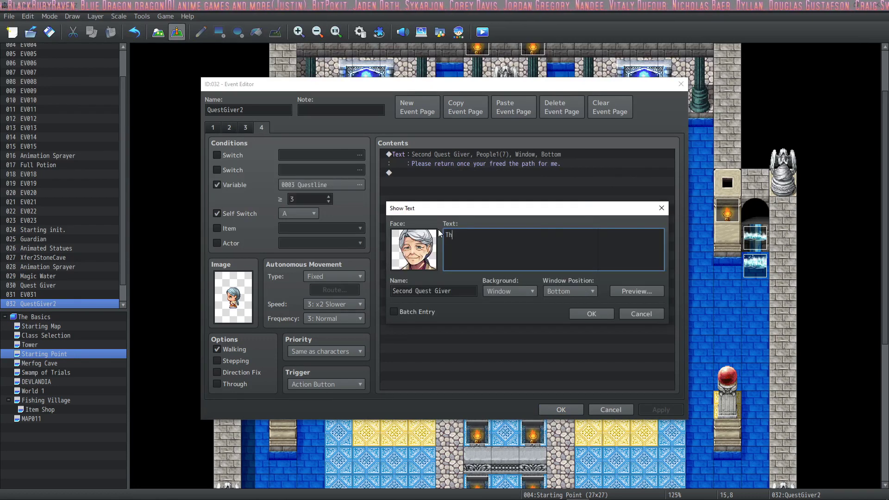
# - Change page 4's message to 'Thank you so much for freeing my path!'
pyautogui.write('you d')
pyautogui.press('BackSpace')
pyautogui.write('so much for freeing my path!')
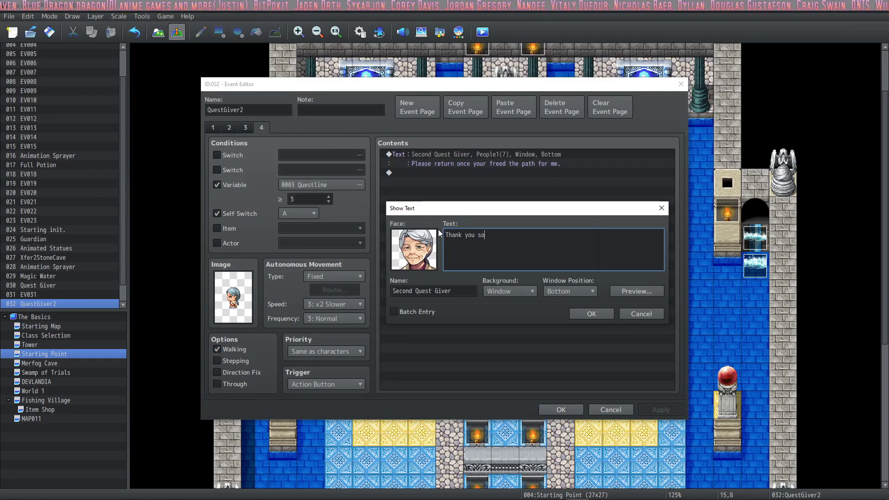
pyautogui.click(590, 315)
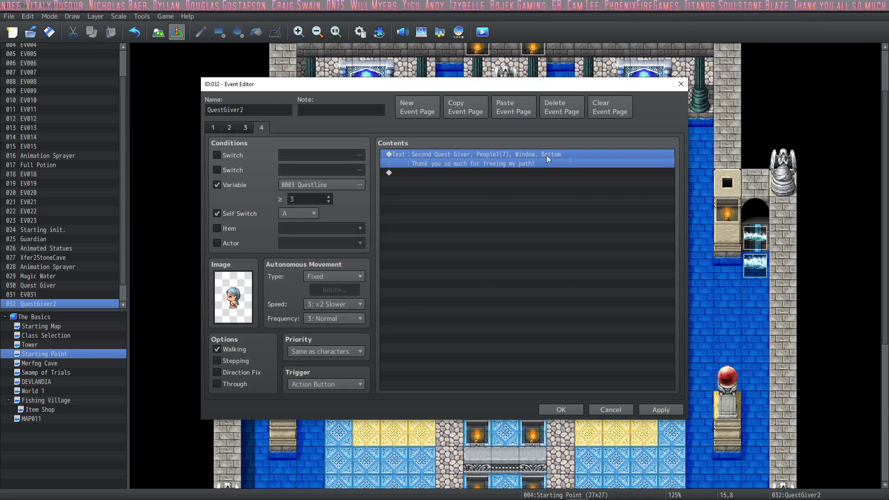
pyautogui.rightClick(454, 173)
# - Add a movement route moving the quest giver down, left twice, then down several steps
pyautogui.click(471, 174)
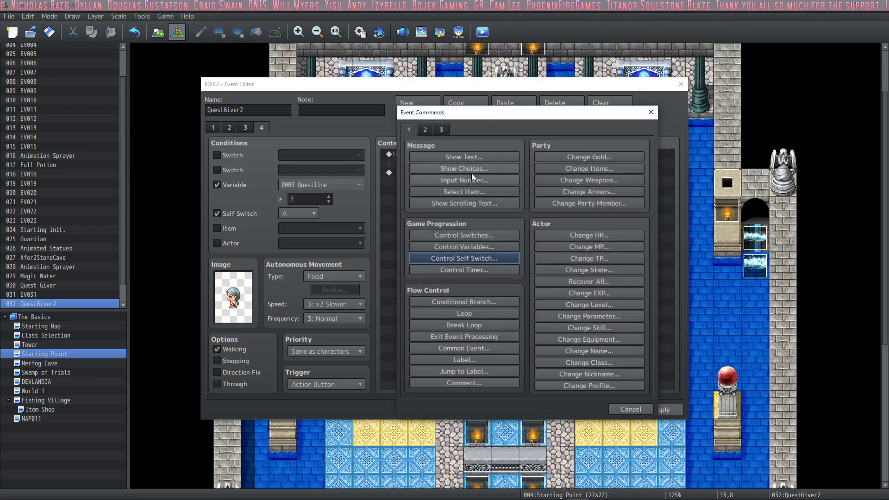
pyautogui.click(425, 130)
pyautogui.click(464, 199)
pyautogui.click(377, 169)
pyautogui.click(388, 193)
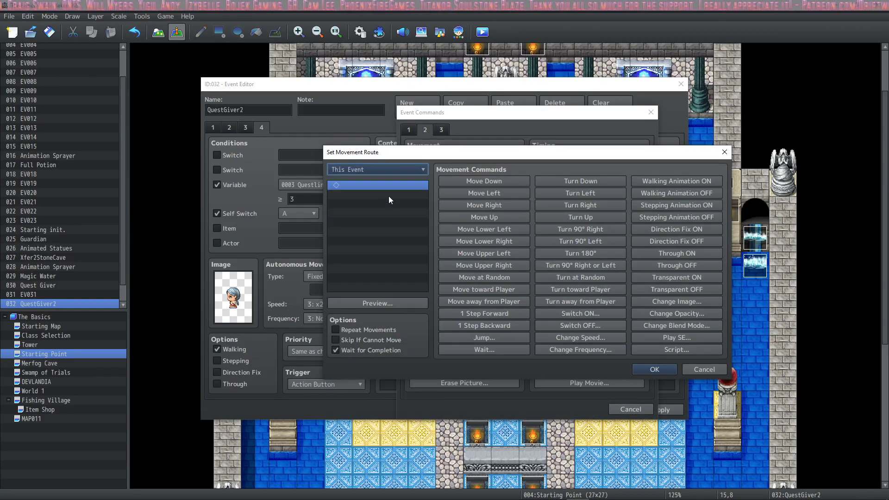
pyautogui.click(516, 181)
pyautogui.click(522, 194)
pyautogui.click(521, 195)
pyautogui.click(507, 182)
pyautogui.click(507, 181)
pyautogui.click(507, 182)
pyautogui.click(507, 182)
pyautogui.click(508, 182)
pyautogui.click(507, 181)
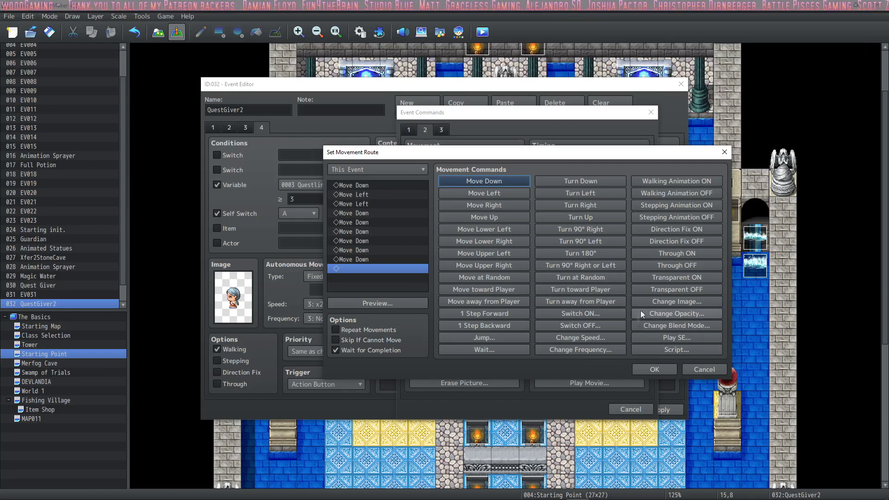
pyautogui.click(652, 368)
# - Preview the route and lengthen it with five more downward steps
pyautogui.doubleClick(465, 176)
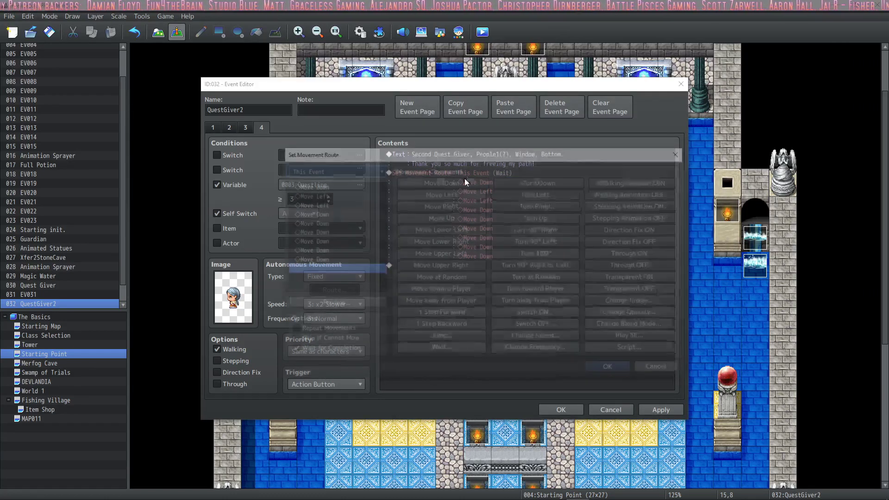
pyautogui.click(354, 302)
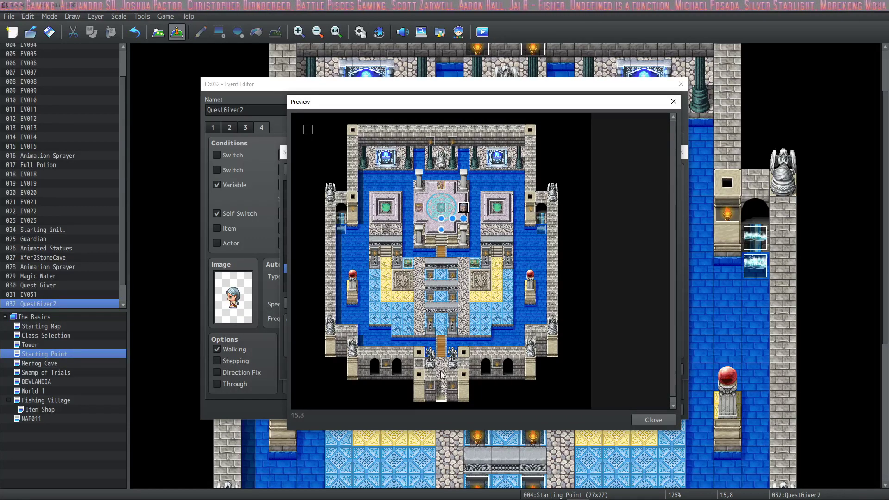
pyautogui.moveTo(574, 495)
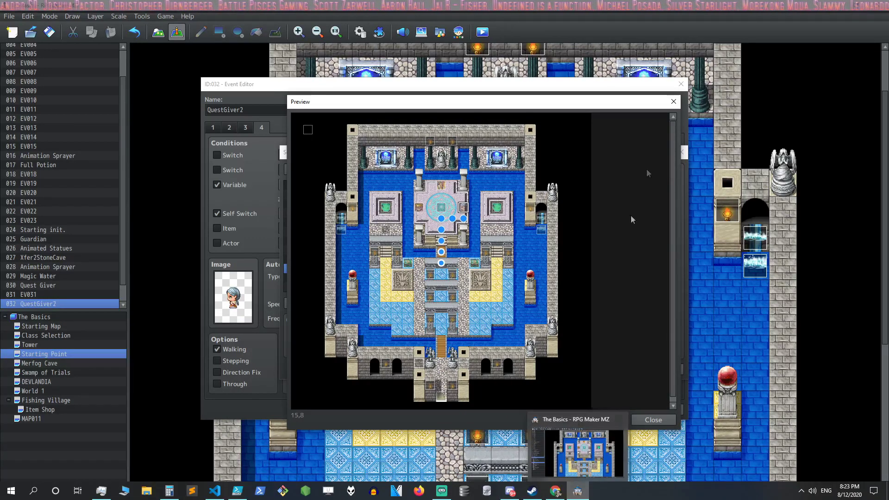
pyautogui.click(660, 422)
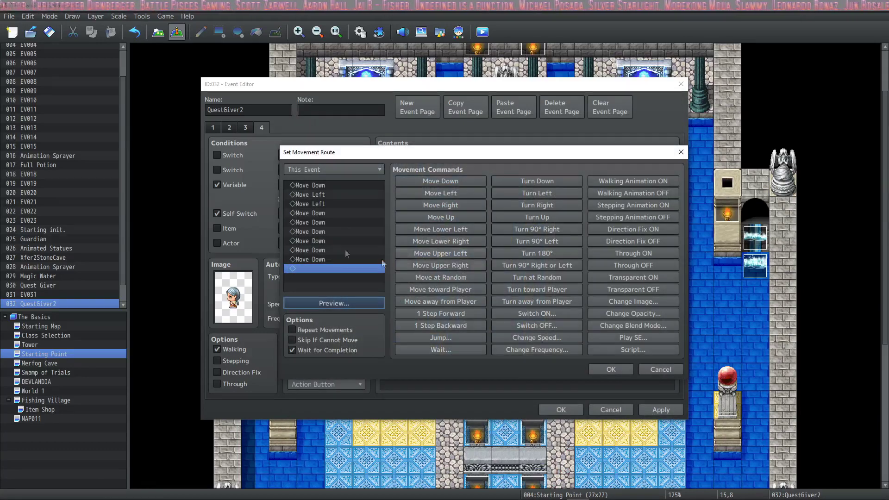
pyautogui.click(443, 181)
pyautogui.click(443, 181)
pyautogui.click(442, 180)
pyautogui.click(443, 181)
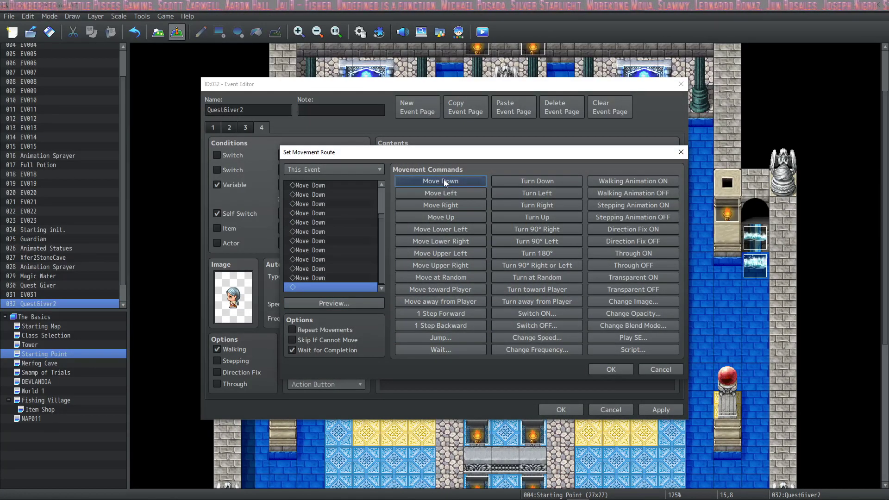
pyautogui.click(444, 180)
pyautogui.click(443, 180)
pyautogui.click(446, 180)
pyautogui.click(356, 303)
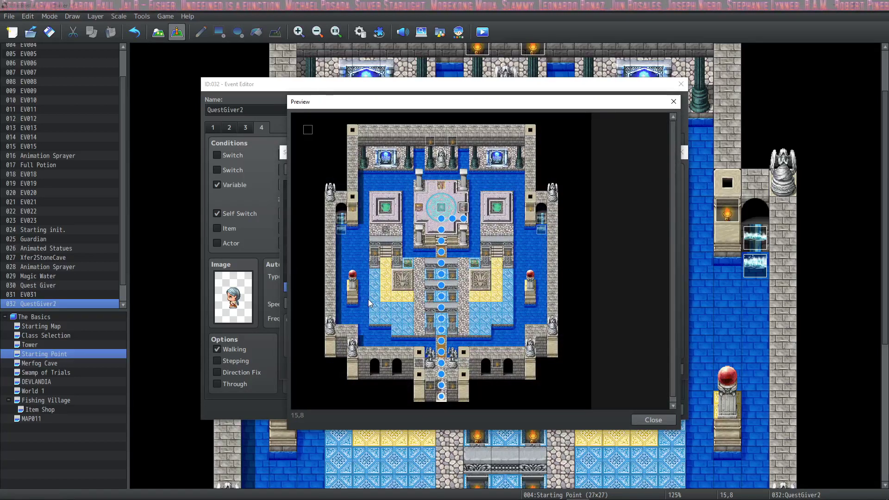
pyautogui.click(653, 419)
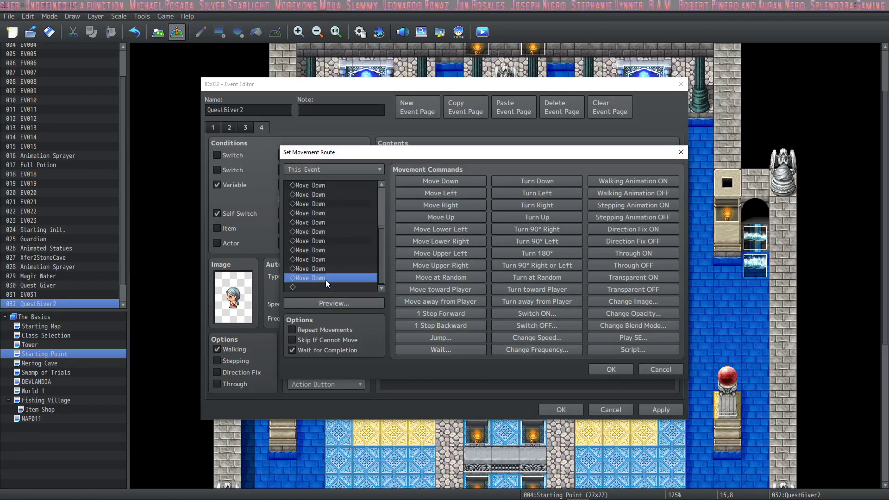
# - Enable Skip If Cannot Move on the quest giver's movement route
pyautogui.click(326, 287)
pyautogui.click(343, 340)
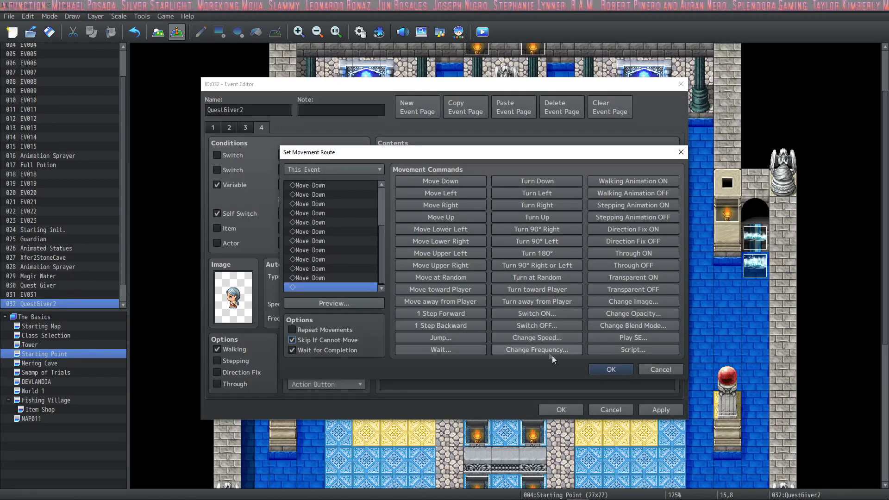
pyautogui.click(612, 369)
pyautogui.rightClick(525, 172)
pyautogui.click(538, 188)
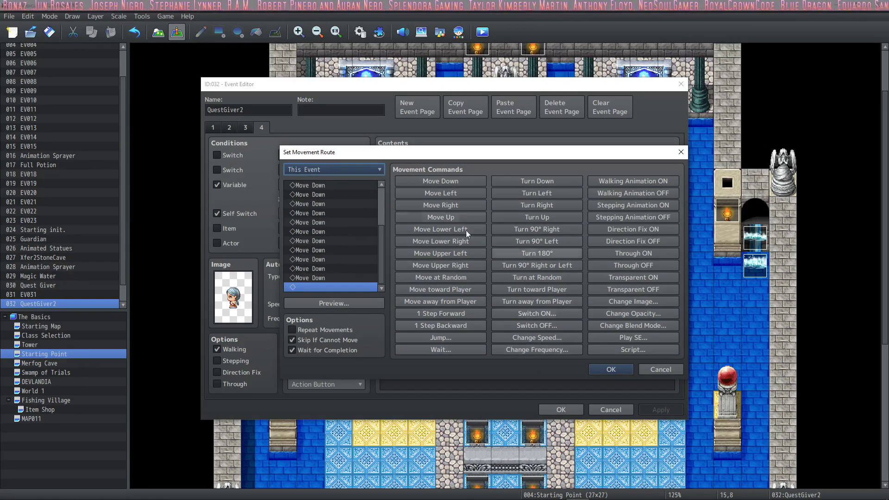
pyautogui.click(608, 369)
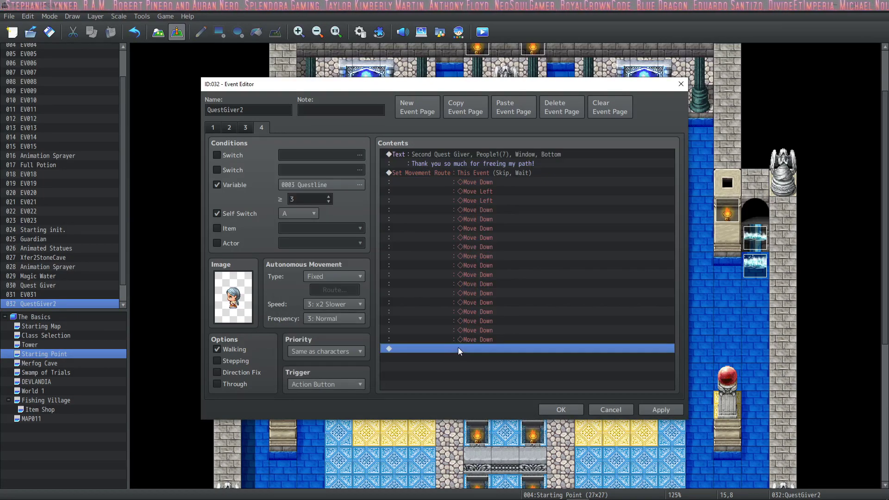
# - Turn self switch B on at the end of page 4 and add a fifth page
pyautogui.doubleClick(493, 352)
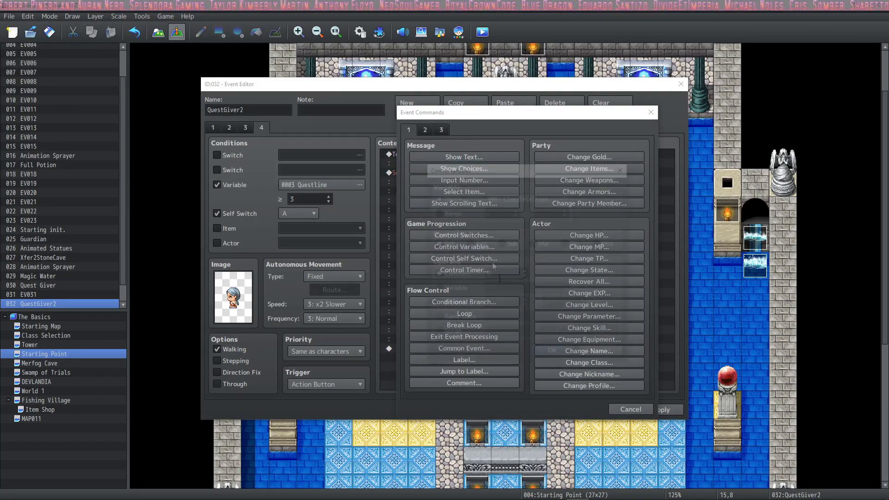
pyautogui.click(492, 262)
pyautogui.click(512, 303)
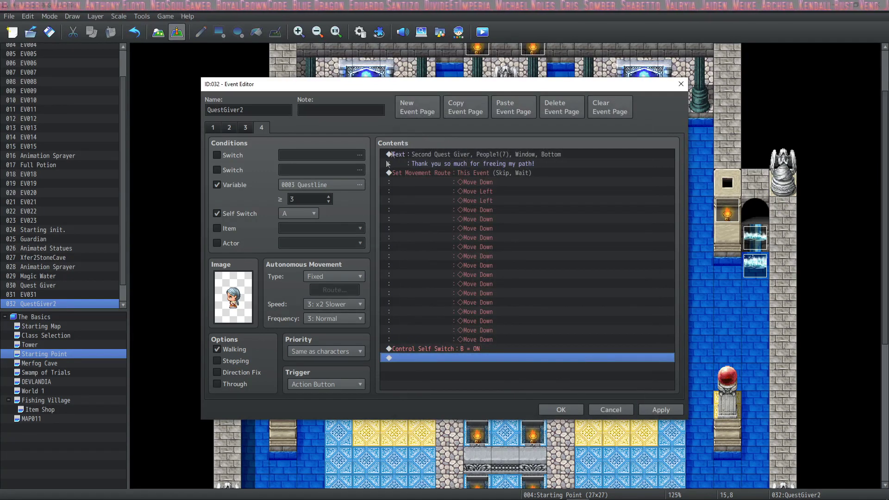
pyautogui.click(417, 107)
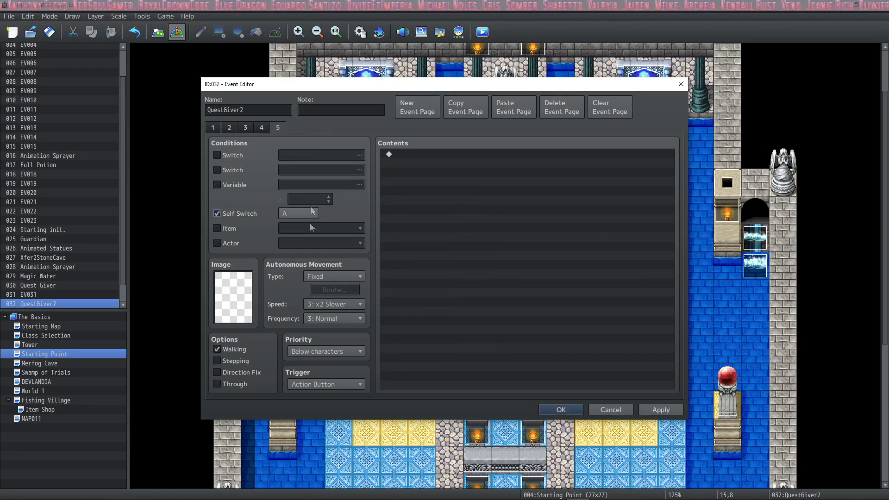
# - Set page 5's self switch condition to B, apply it, and return to page 4
pyautogui.click(299, 215)
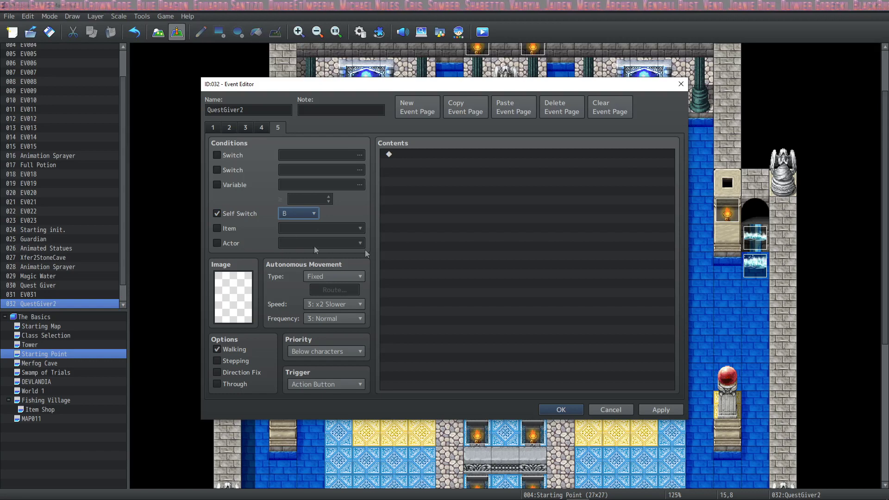
pyautogui.click(657, 409)
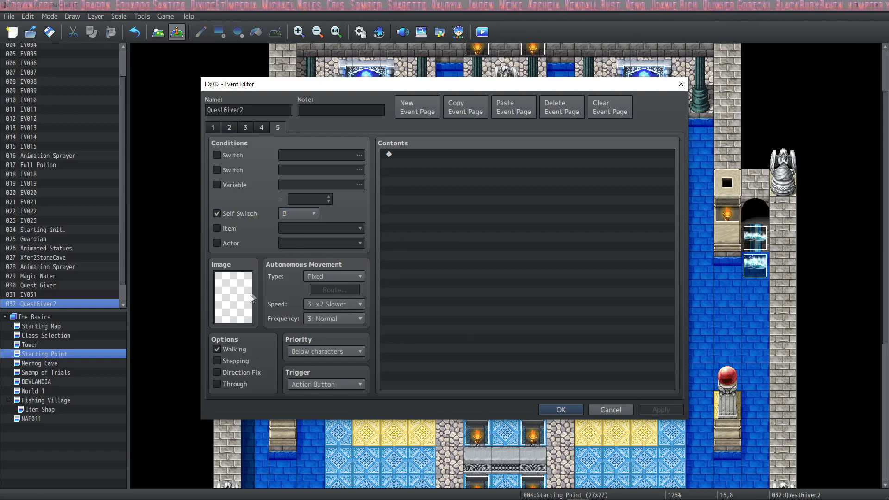
pyautogui.click(245, 128)
pyautogui.click(259, 128)
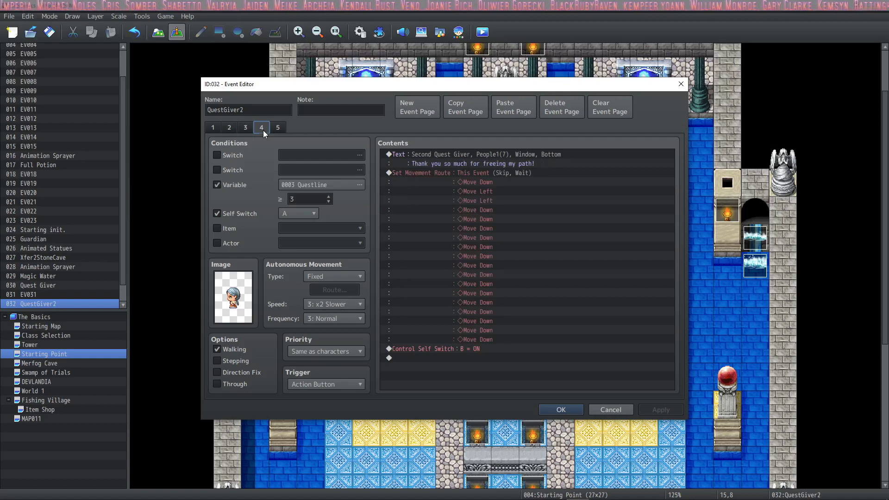
# - Add the line 'Here's an elixir for your troubles' to the thank-you message
pyautogui.click(488, 163)
pyautogui.doubleClick(489, 154)
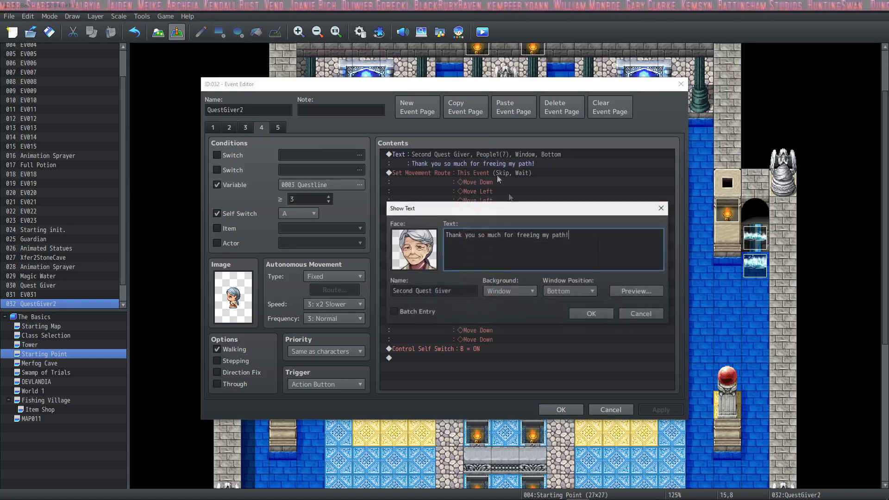
pyautogui.press('Return')
pyautogui.write("Here's an elixir for your troubles.")
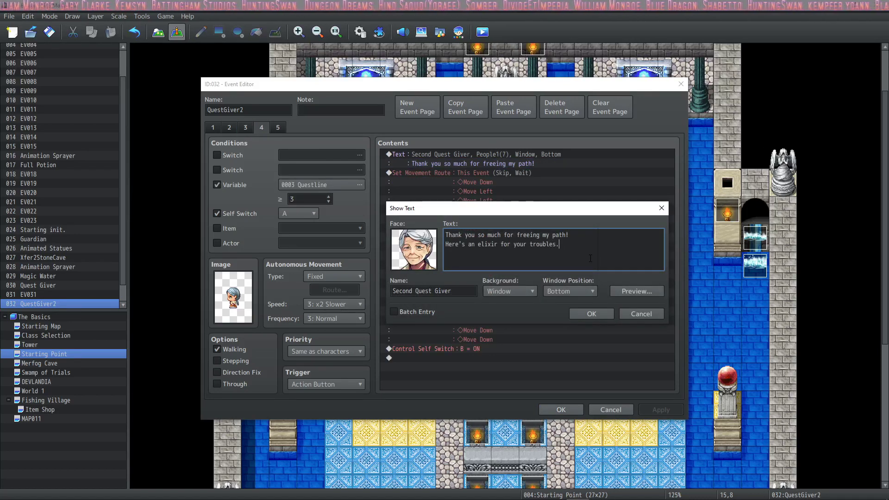
pyautogui.click(592, 314)
pyautogui.rightClick(473, 192)
pyautogui.click(500, 193)
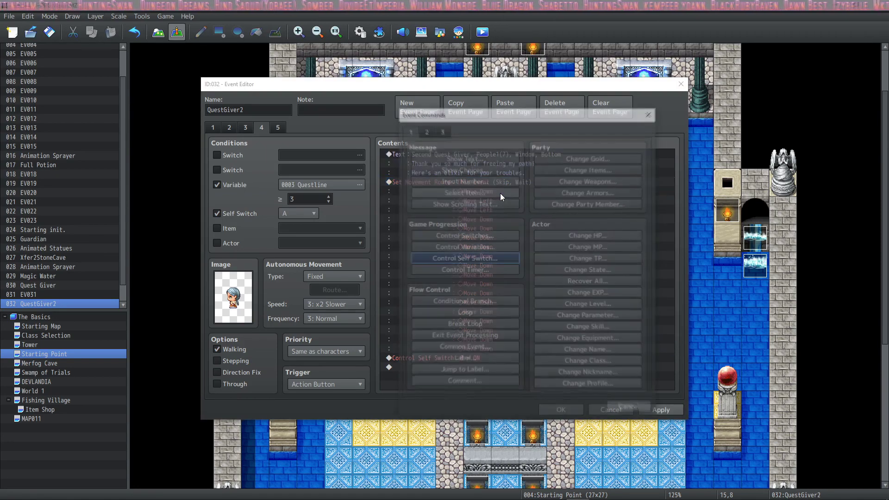
pyautogui.press('Escape')
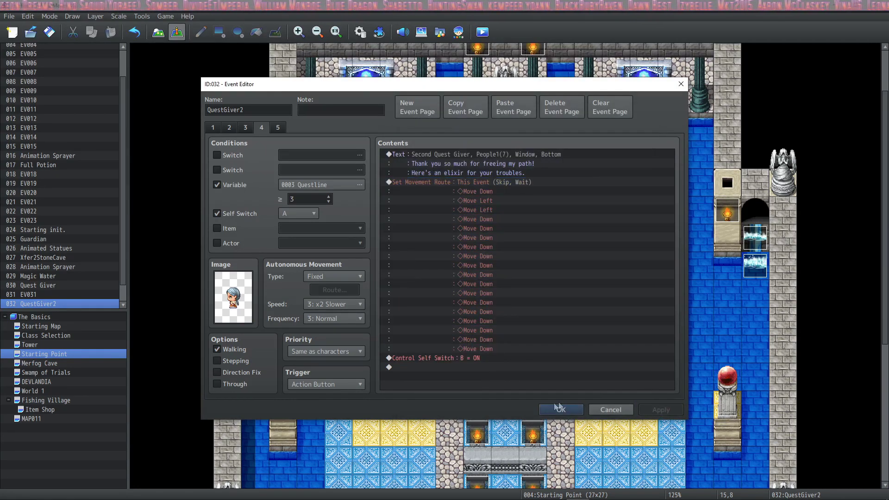
pyautogui.click(558, 407)
# - Copy the Change Items Elixir + 1 command and its message from Quest Giver's page 3
pyautogui.doubleClick(452, 210)
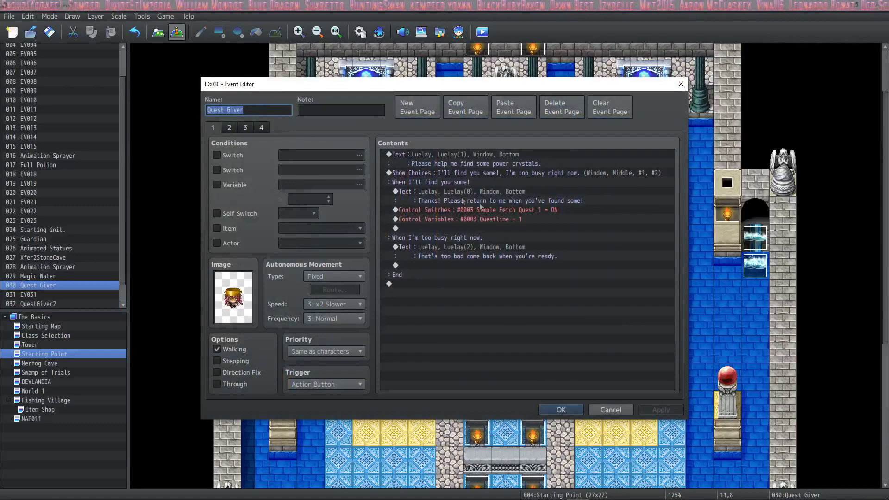
pyautogui.click(246, 128)
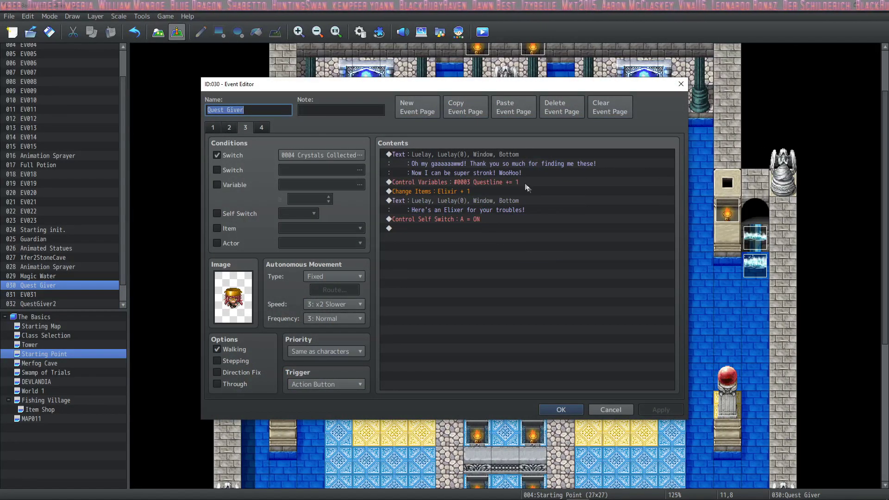
pyautogui.click(499, 192)
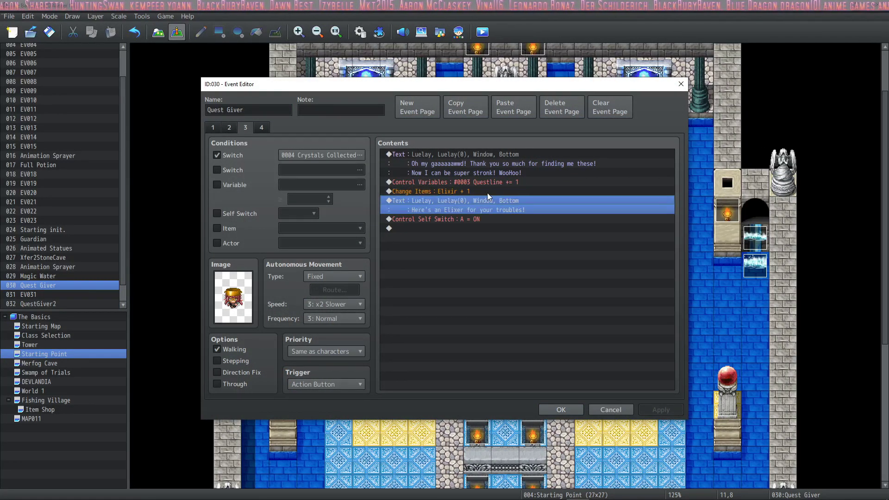
pyautogui.moveTo(487, 193); pyautogui.dragTo(477, 201)
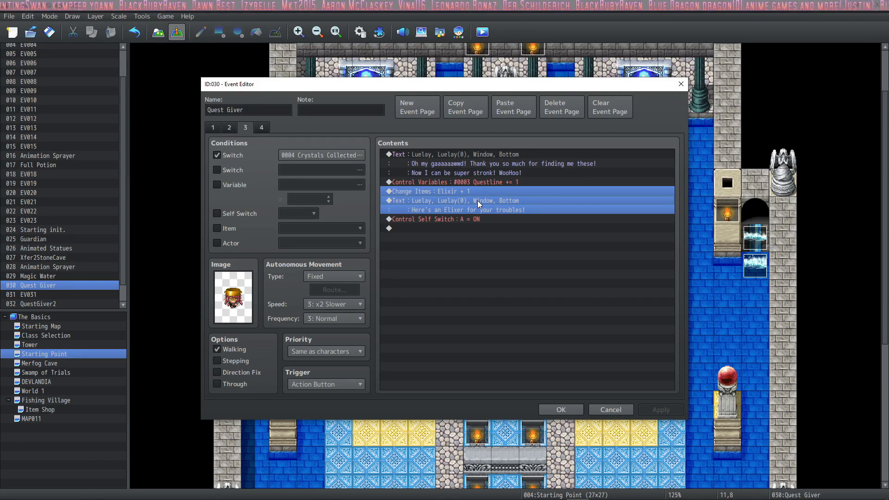
pyautogui.hotkey('ctrl', 'c')
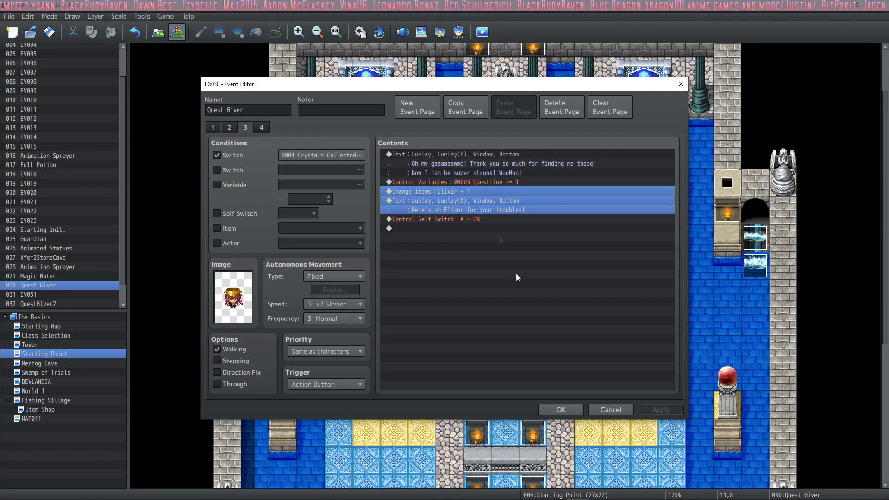
pyautogui.click(556, 409)
# - Paste the Elixir reward commands into QuestGiver2's page 4 above the movement route
pyautogui.doubleClick(560, 214)
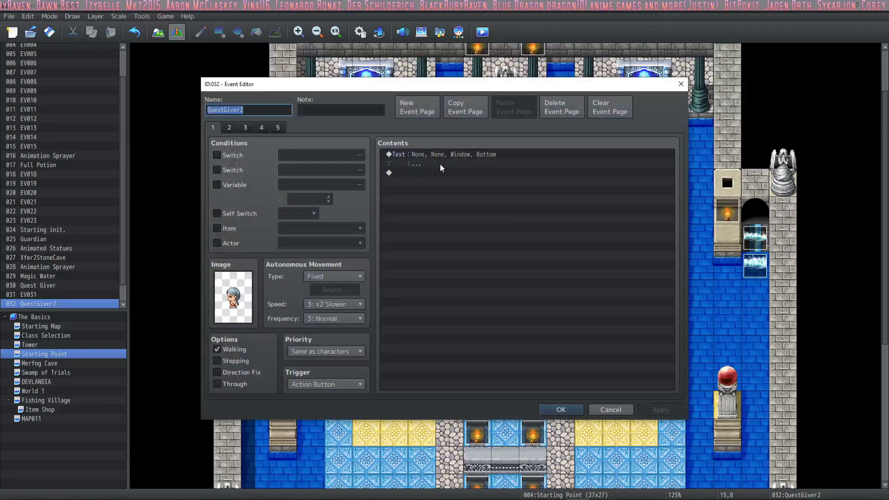
pyautogui.click(268, 127)
pyautogui.click(282, 128)
pyautogui.click(267, 128)
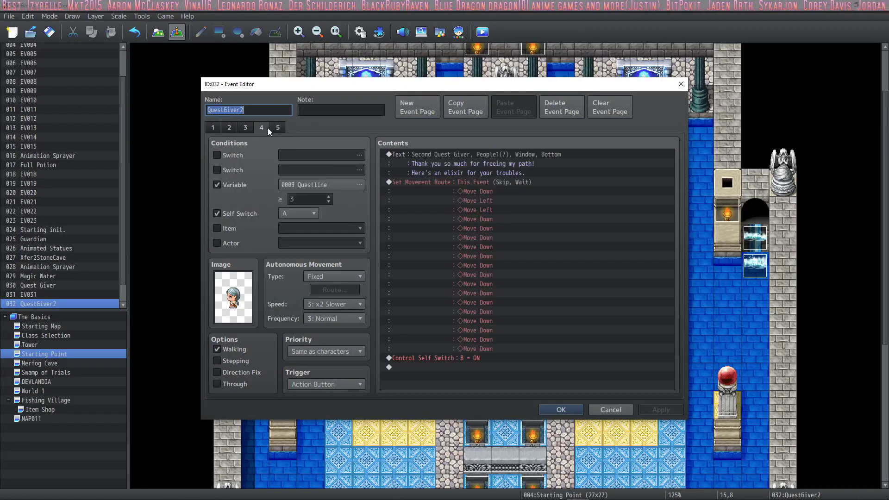
pyautogui.click(521, 184)
pyautogui.hotkey('ctrl', 'v')
# - Insert a Play SE Item2 sound before the Elixir item change
pyautogui.rightClick(471, 186)
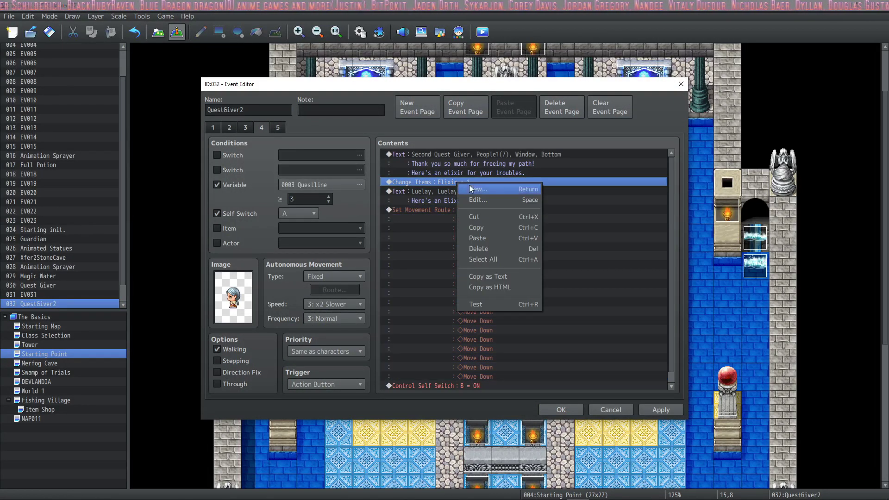
pyautogui.click(471, 189)
pyautogui.click(424, 129)
pyautogui.click(589, 359)
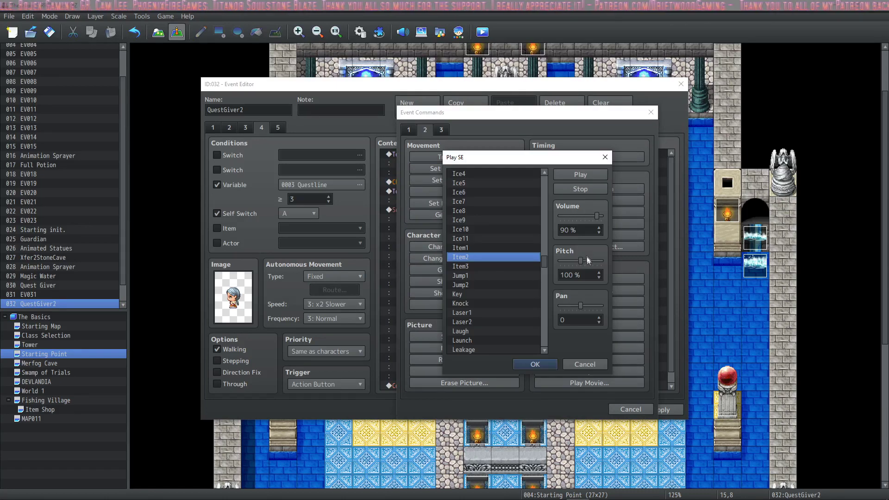
pyautogui.click(548, 368)
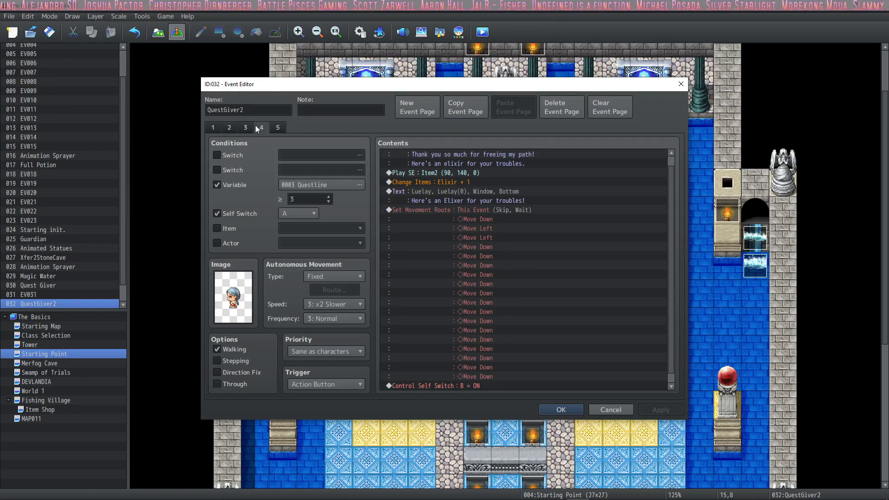
# - Open the Animated Statues event and add a command after its Battle Processing
pyautogui.press('Escape')
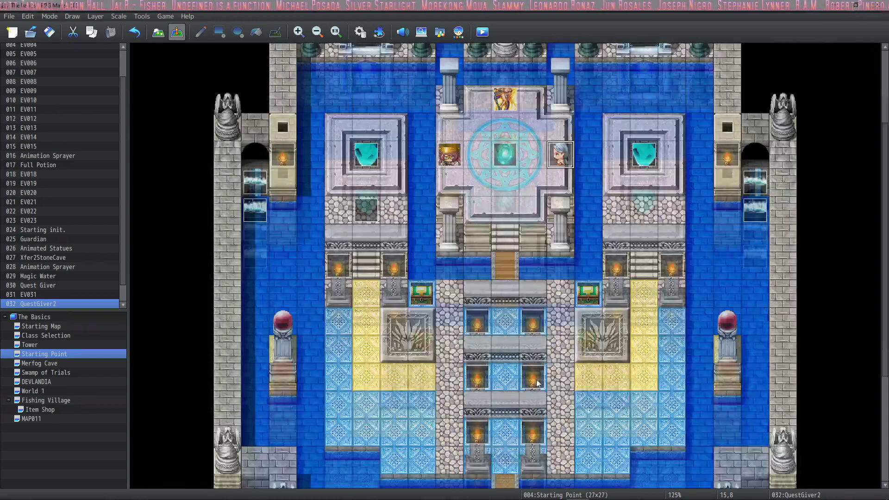
pyautogui.scroll(-5, 416, 266)
pyautogui.doubleClick(212, 243)
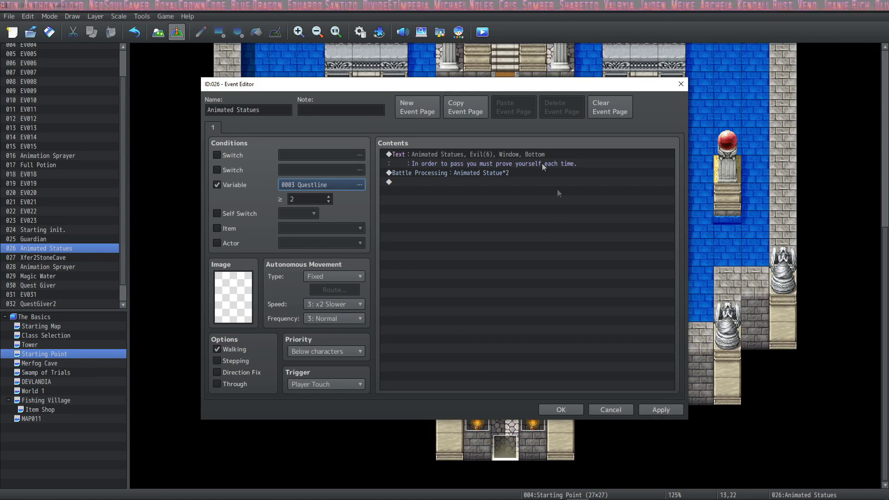
pyautogui.click(451, 154)
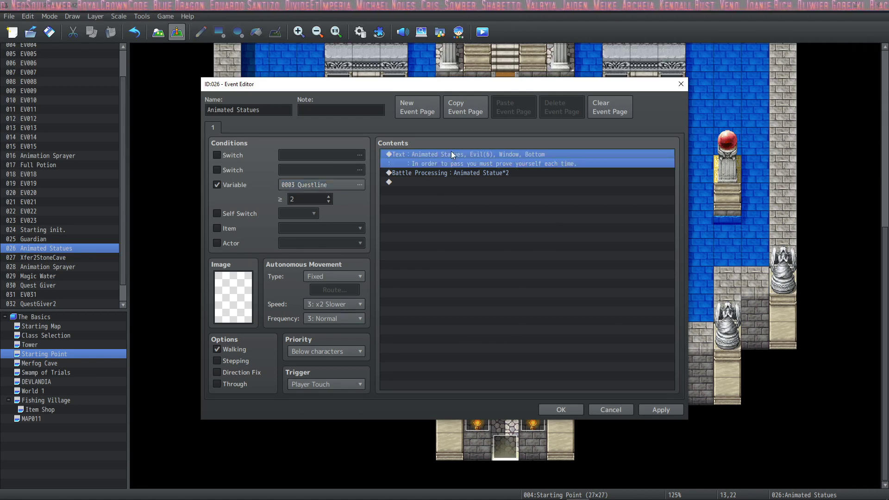
pyautogui.click(457, 182)
pyautogui.click(460, 173)
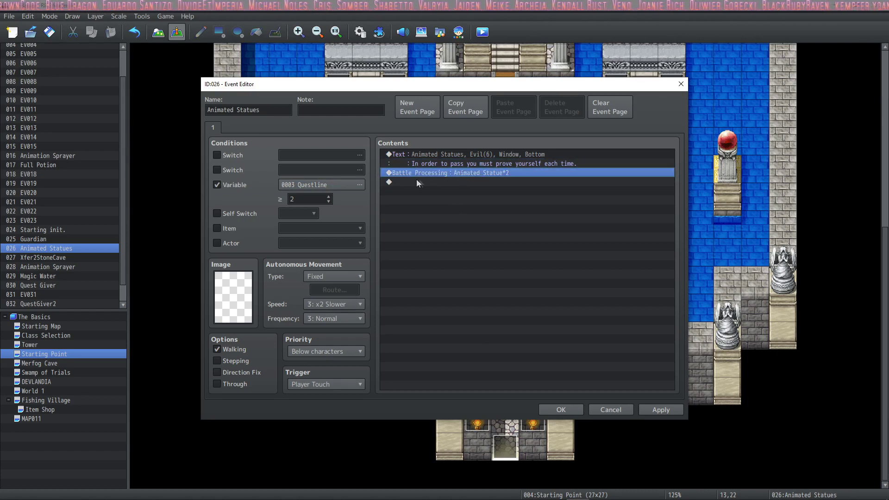
pyautogui.click(445, 183)
pyautogui.doubleClick(440, 184)
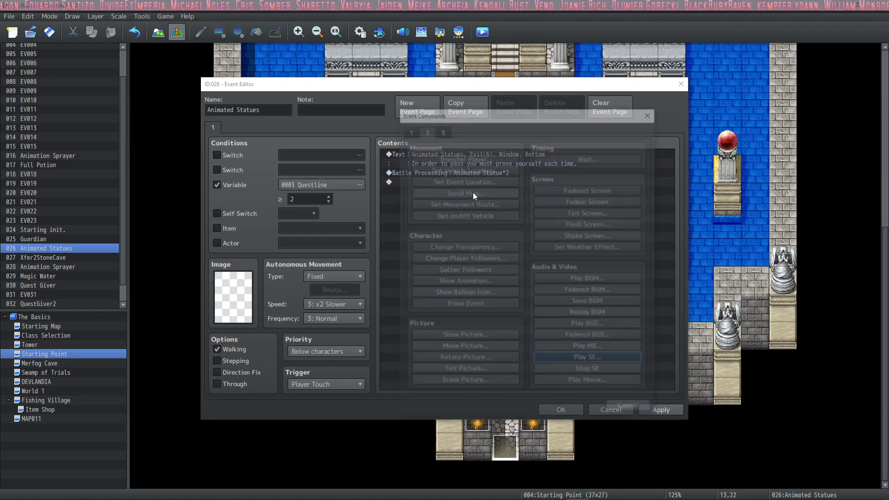
# - Add a constant to 0003 Questline after the battle, then duplicate the page as page 2
pyautogui.click(474, 248)
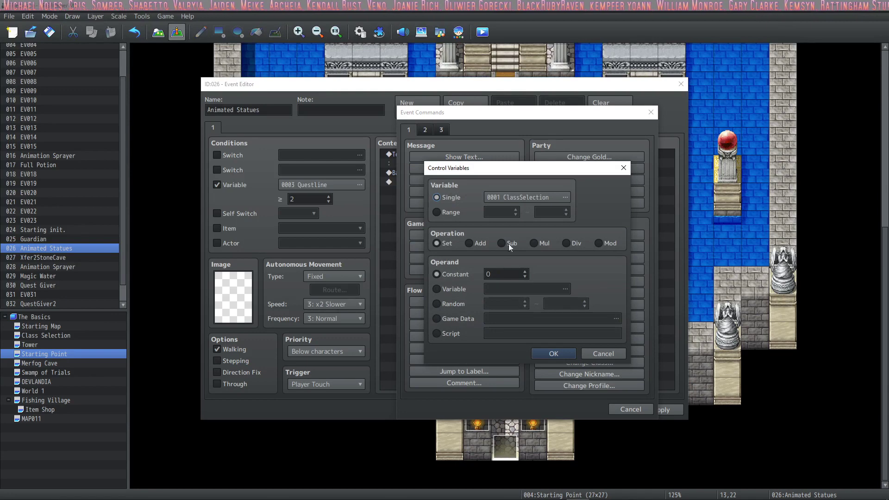
pyautogui.click(532, 195)
pyautogui.click(500, 379)
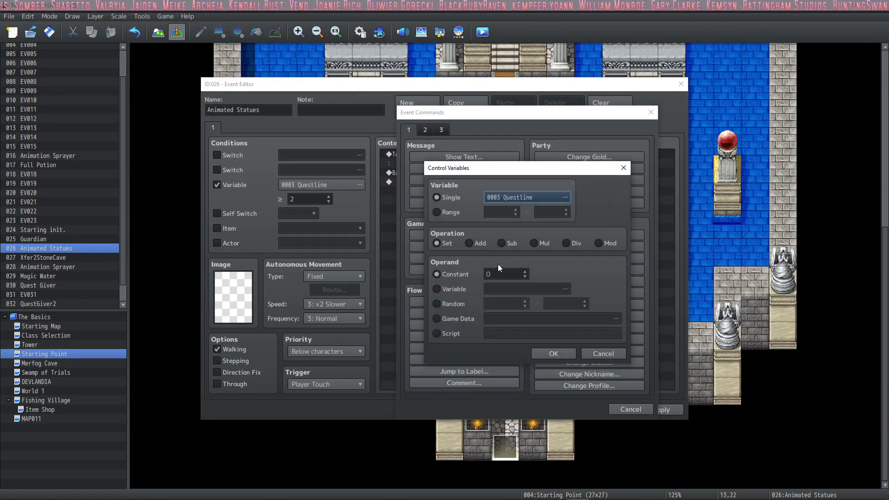
pyautogui.click(469, 243)
pyautogui.doubleClick(502, 274)
pyautogui.write('2')
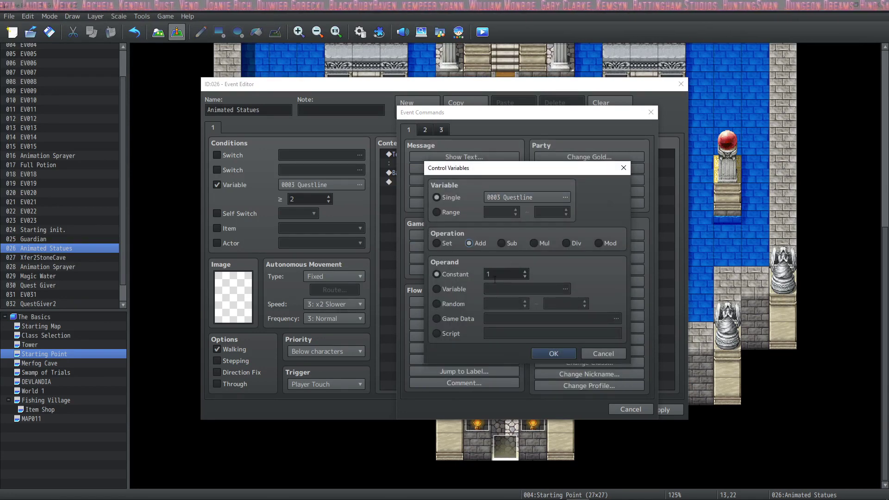
pyautogui.click(554, 354)
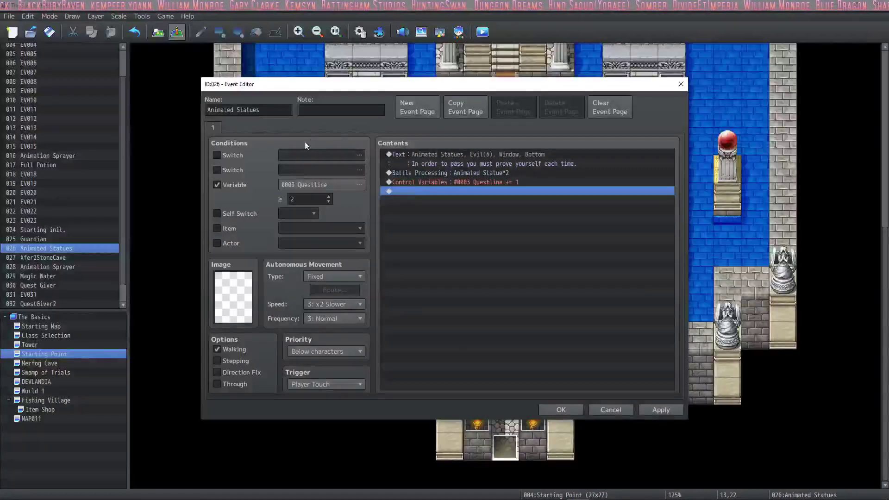
pyautogui.click(463, 106)
pyautogui.click(509, 106)
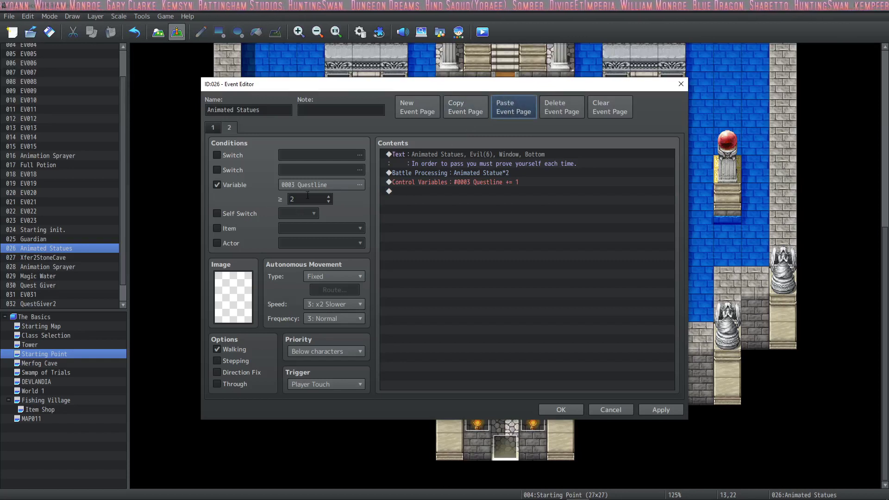
# - Clear the statues' page 2 commands and set its trigger to Action Button
pyautogui.click(429, 154)
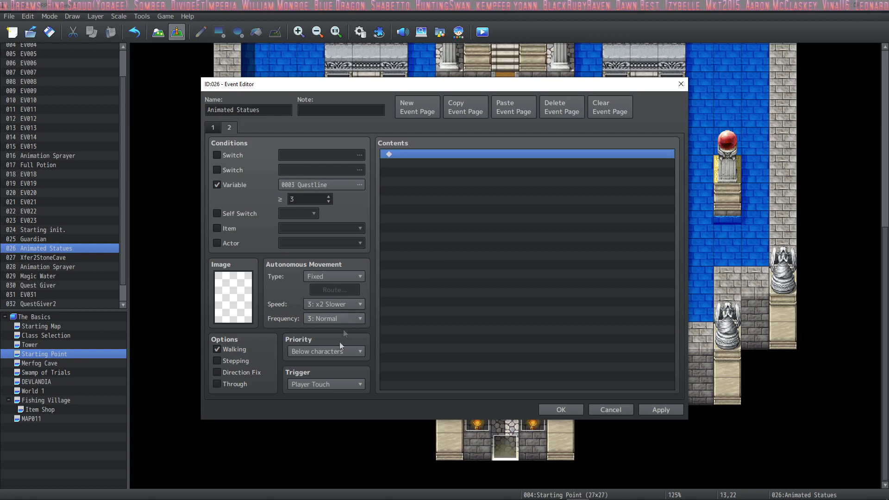
pyautogui.click(327, 384)
pyautogui.click(343, 399)
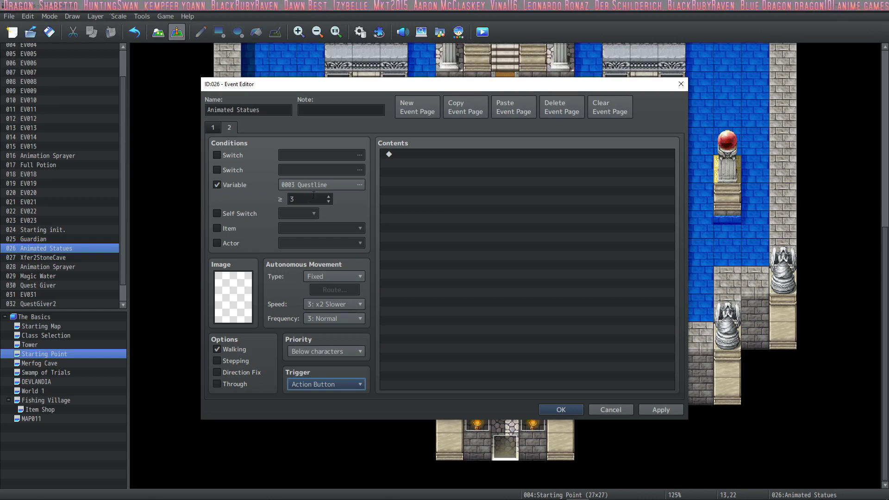
pyautogui.click(212, 128)
pyautogui.press('Right')
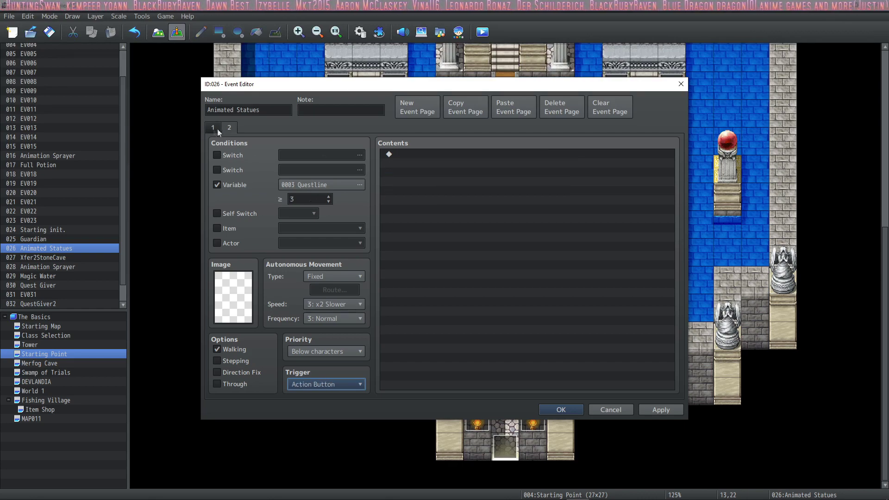
pyautogui.press('Left')
pyautogui.press('Right')
pyautogui.press('Left')
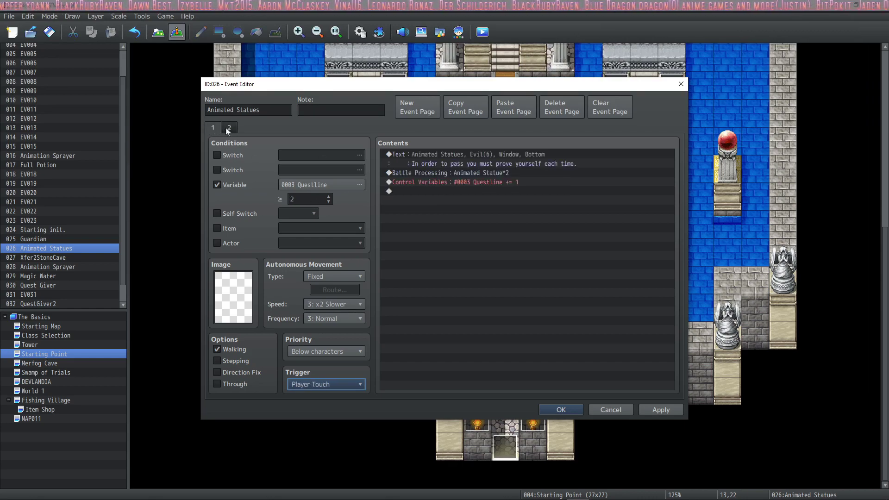
# - Close the statue event and open the Merfog Cave map
pyautogui.press('Escape')
pyautogui.scroll(5, 482, 282)
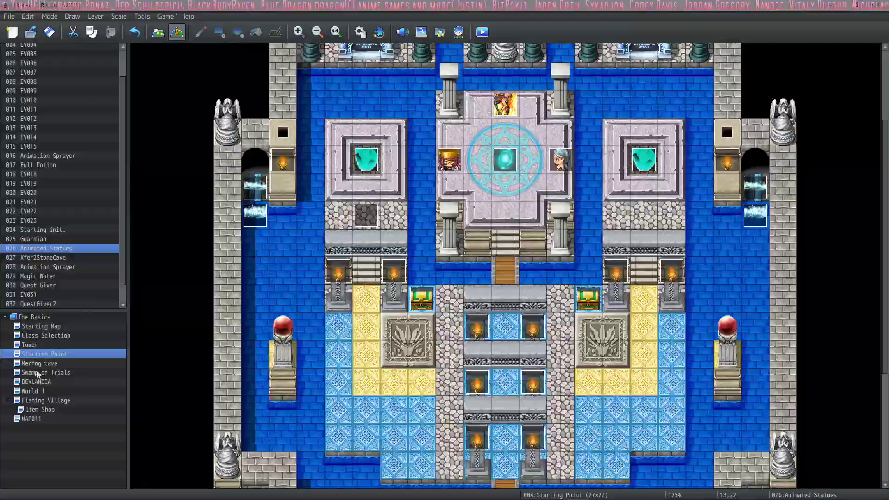
pyautogui.doubleClick(39, 363)
# - Launch a playtest with the game window maximized and start a new game
pyautogui.click(370, 192)
pyautogui.press('Return')
pyautogui.click(482, 32)
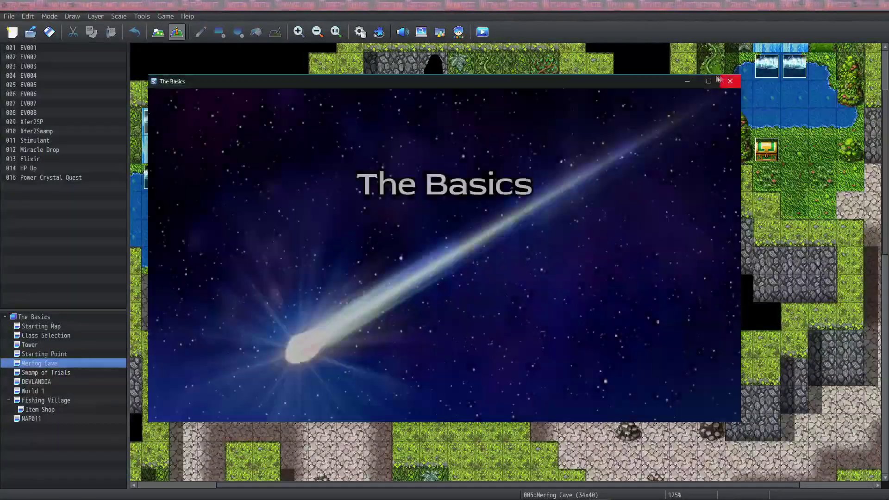
pyautogui.click(715, 79)
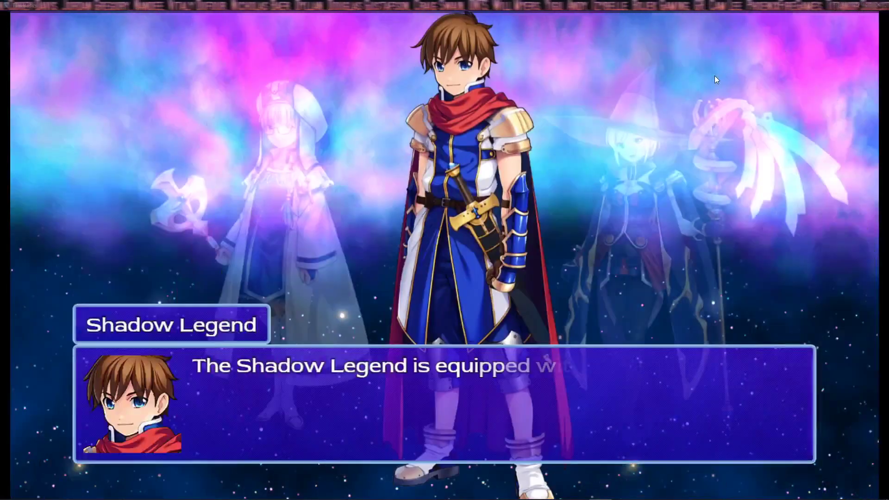
pyautogui.press('Return')
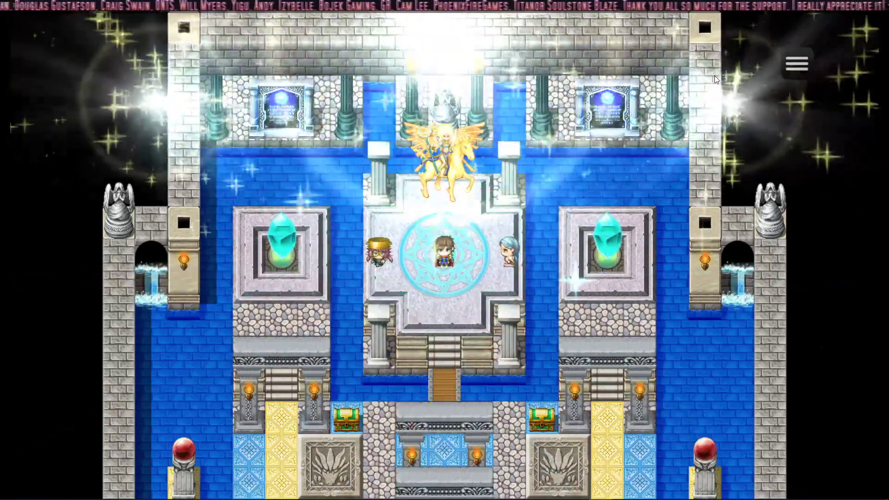
# - Walk the hero to the Catalyst Chamber altar and talk to Luelay
pyautogui.press('Up')
pyautogui.press('Up')
pyautogui.press('Up')
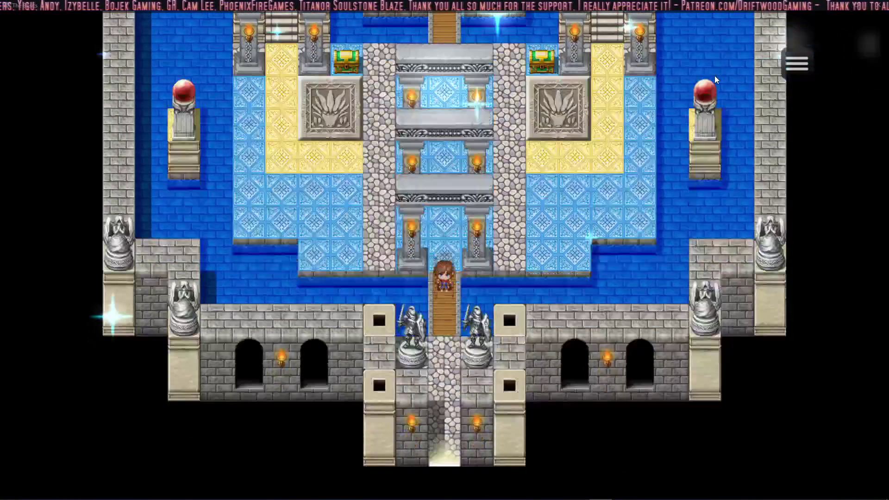
pyautogui.press('Down')
pyautogui.press('Down')
pyautogui.press('Down')
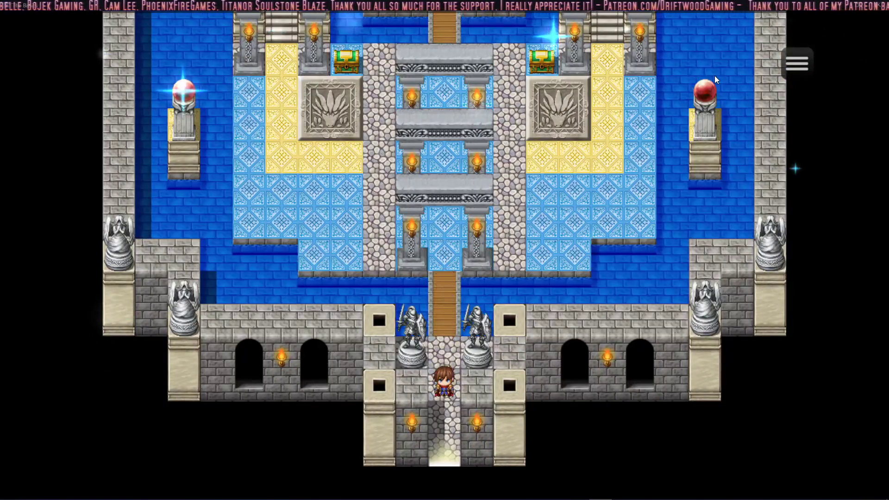
pyautogui.press('Up')
pyautogui.press('Up')
pyautogui.press('Down')
pyautogui.press('Down')
pyautogui.press('Down')
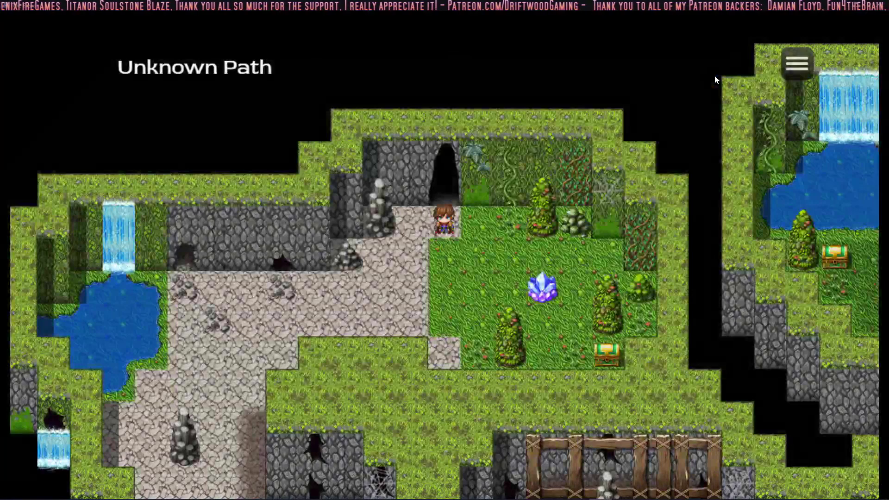
pyautogui.press('Down')
pyautogui.press('Down')
pyautogui.press('Right')
pyautogui.press('Right')
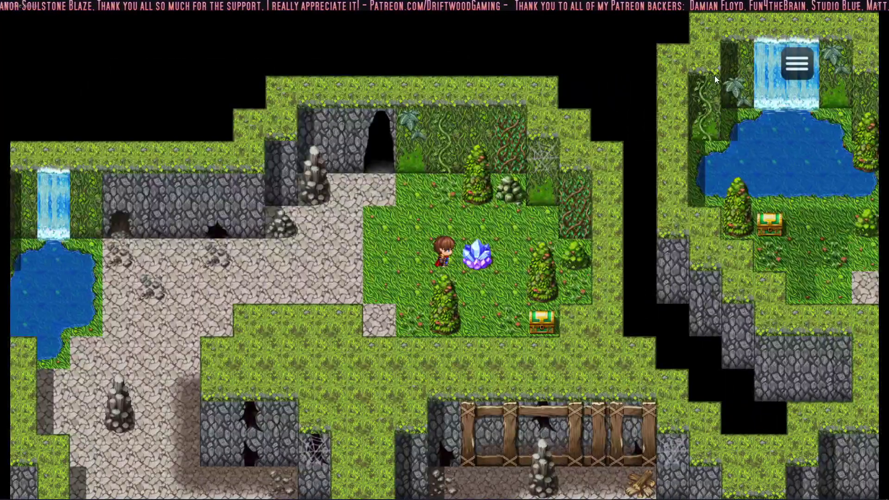
pyautogui.press('Return')
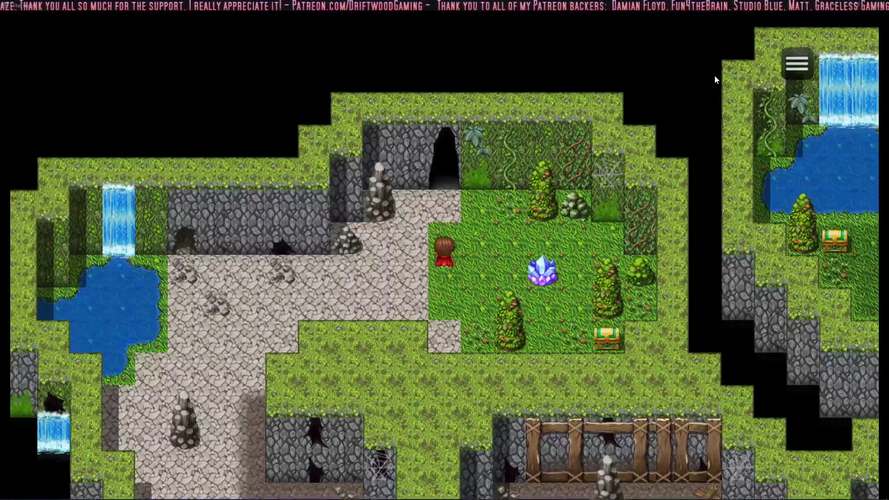
pyautogui.press('Up')
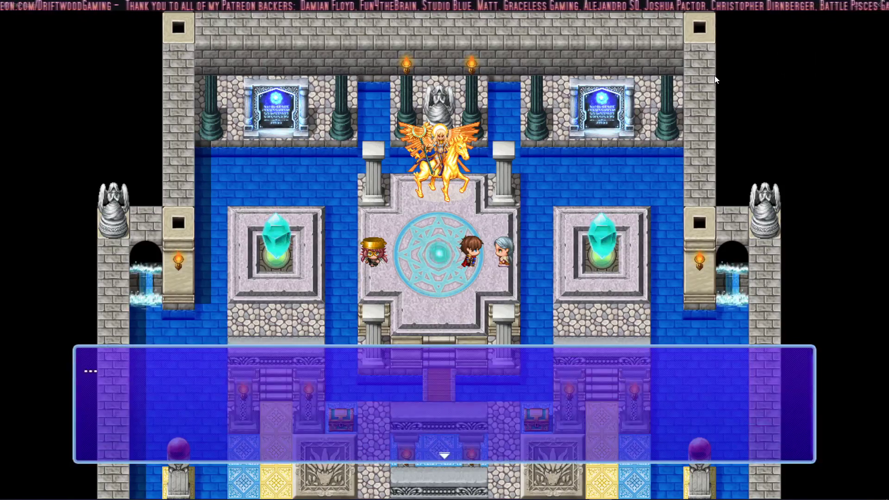
pyautogui.press('Return')
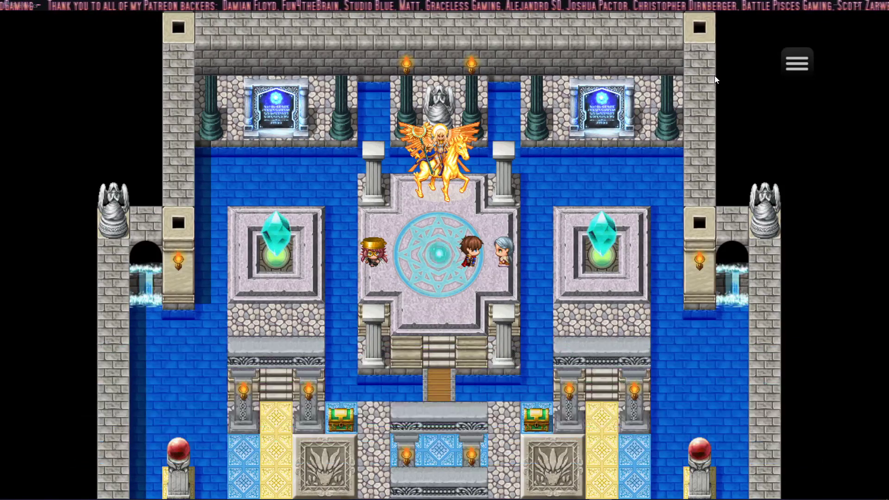
pyautogui.press('Return')
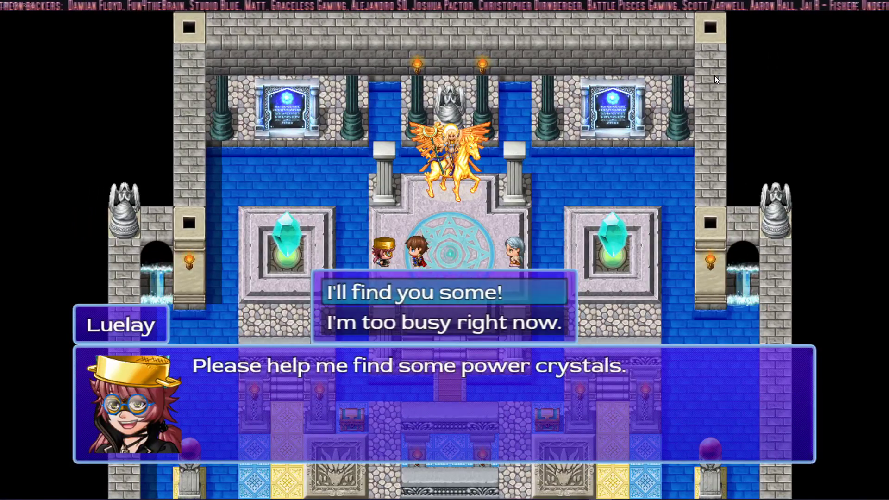
# - Accept Luelay's power crystal quest and leave the chamber toward the Unknown Path
pyautogui.press('Return')
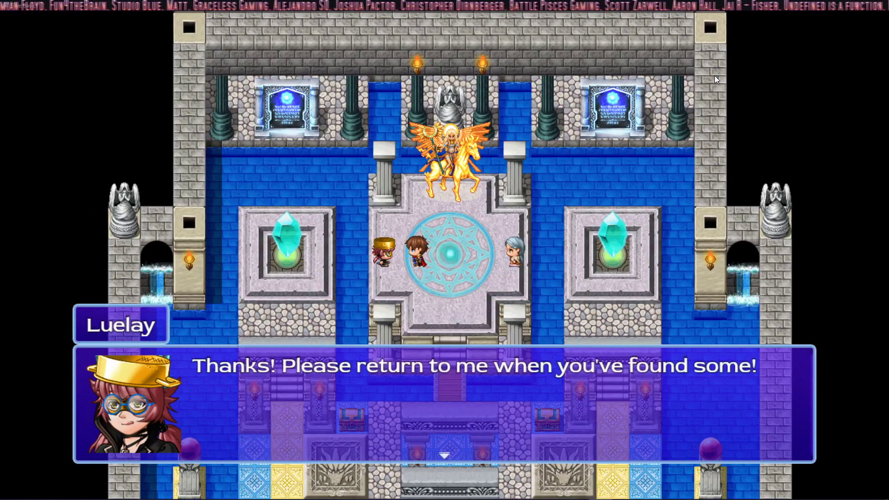
pyautogui.press('Return')
pyautogui.press('Down')
pyautogui.press('Down')
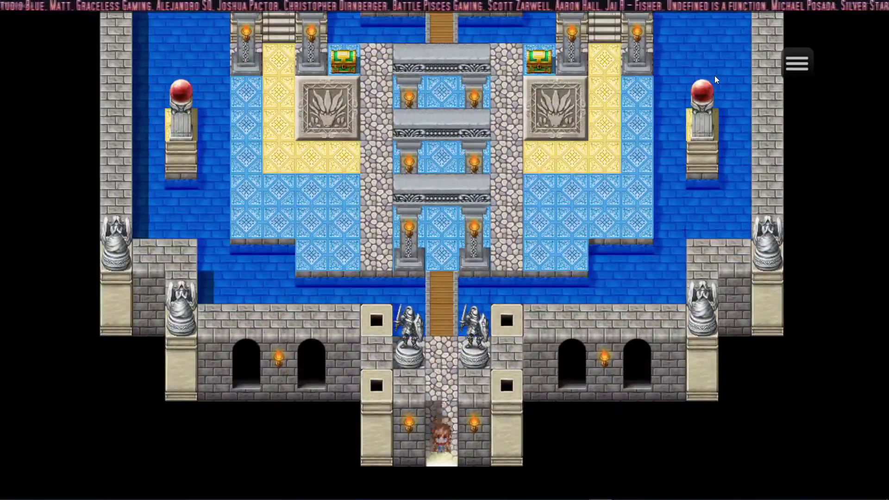
pyautogui.press('Down')
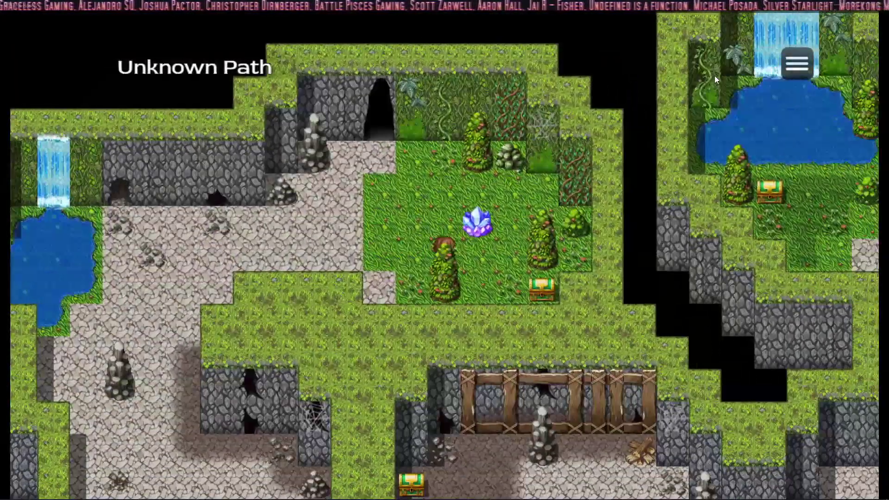
# - Examine the crystal pile and take some of the power crystals
pyautogui.press('Right')
pyautogui.press('Up')
pyautogui.press('Return')
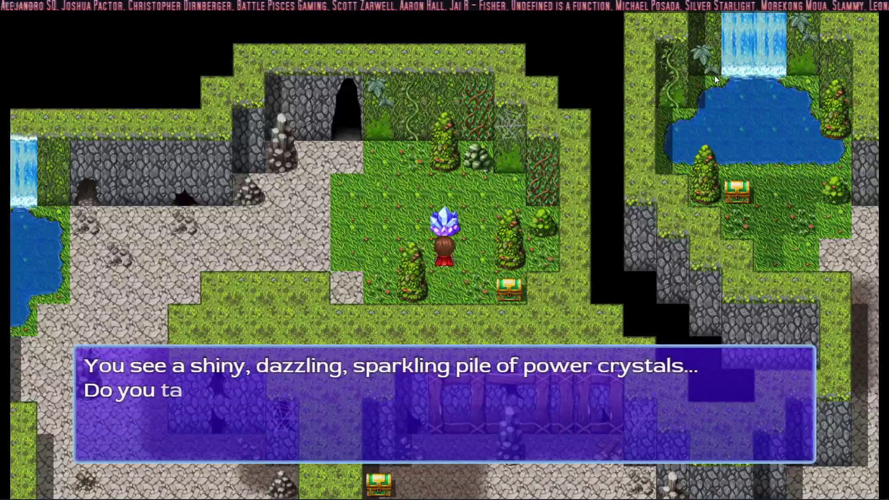
pyautogui.press('Return')
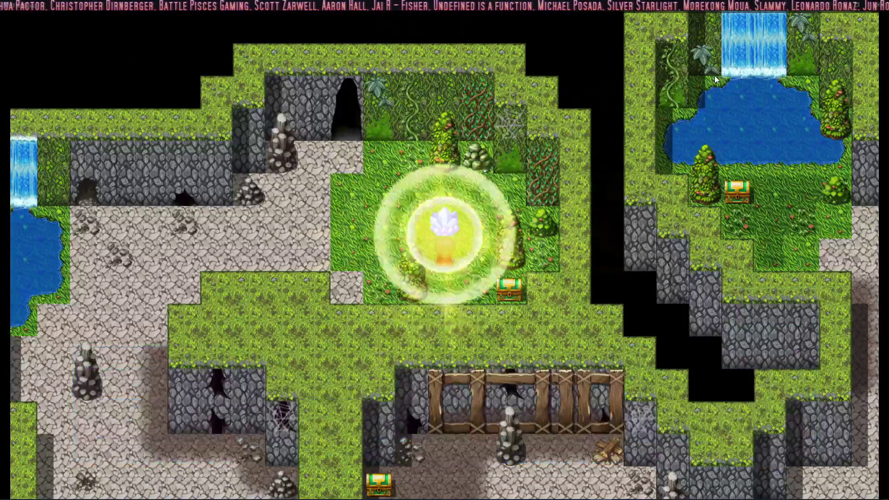
# - Bring the crystals back to Luelay in the Catalyst Chamber and finish her reward dialogue
pyautogui.press('Left')
pyautogui.press('Up')
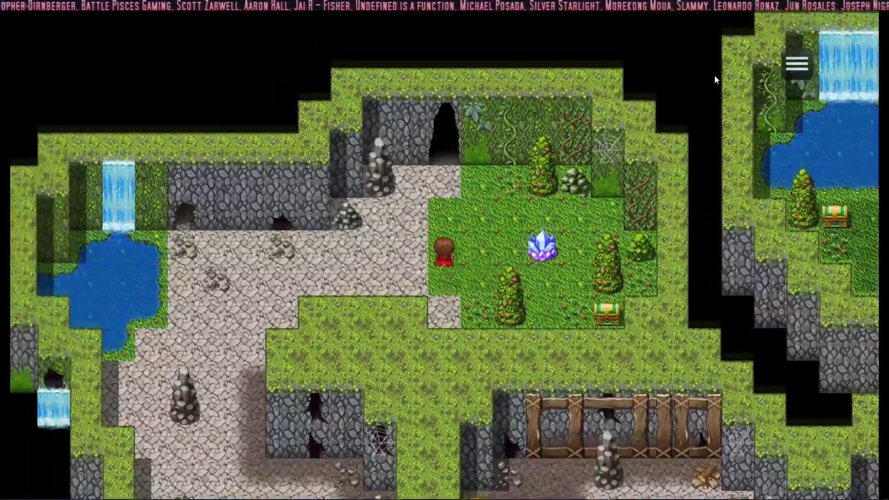
pyautogui.press('Up')
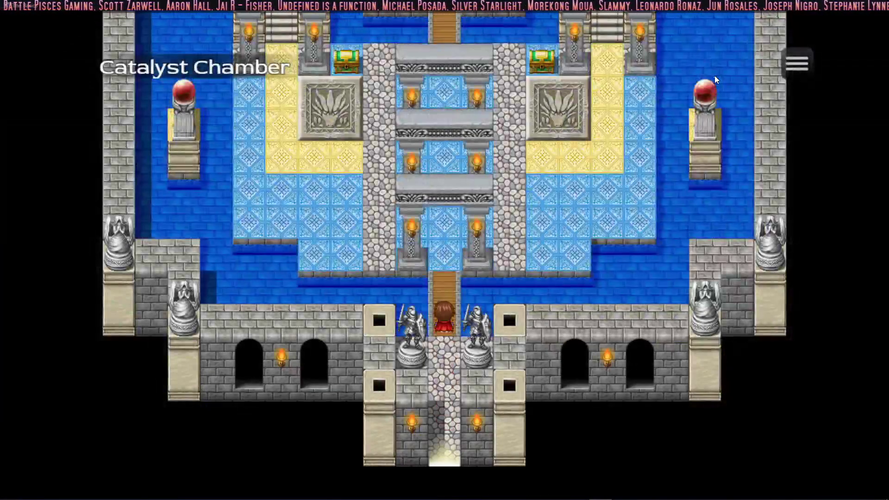
pyautogui.press('Up')
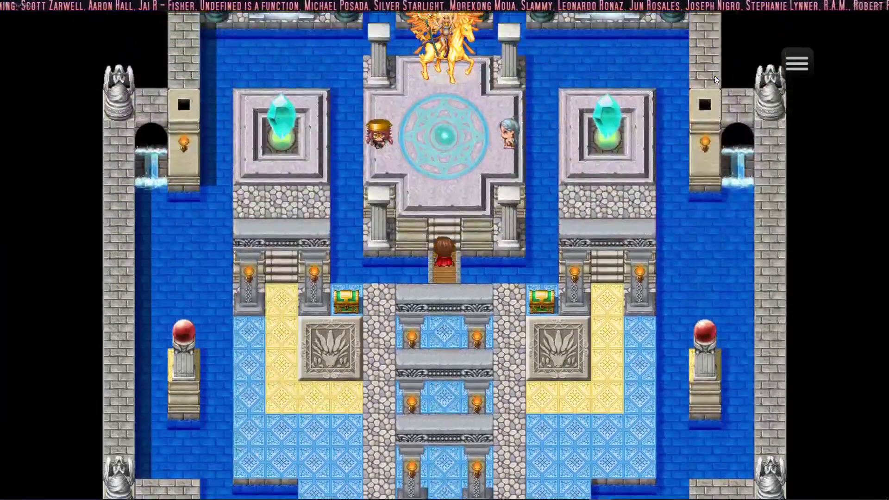
pyautogui.press('Up')
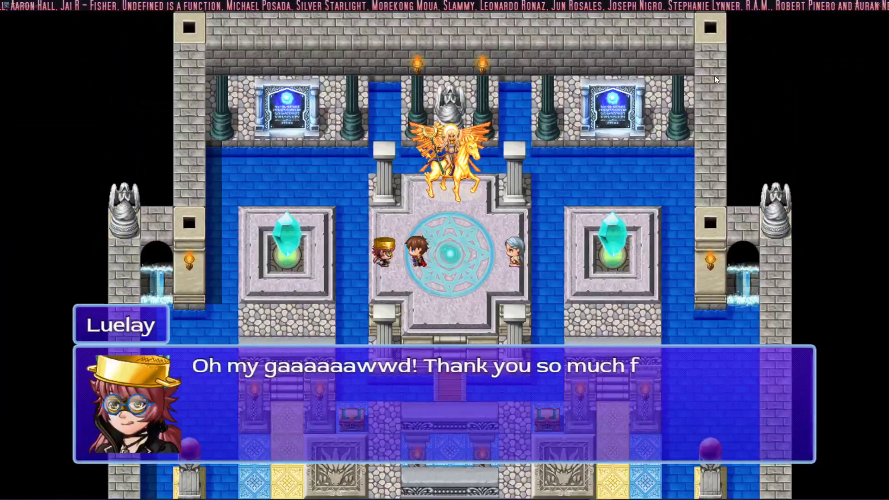
pyautogui.press('Return')
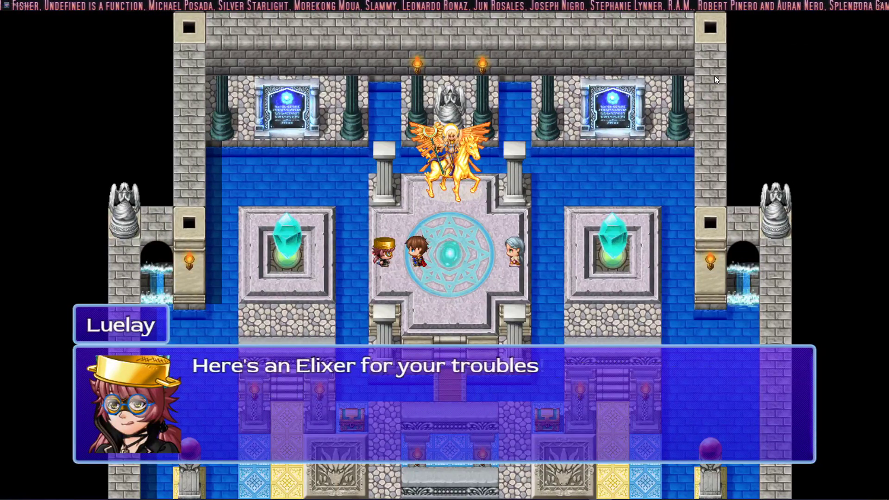
pyautogui.press('Return')
# - Walk to the centre of the circle and talk to the Second Quest Giver
pyautogui.press('Right')
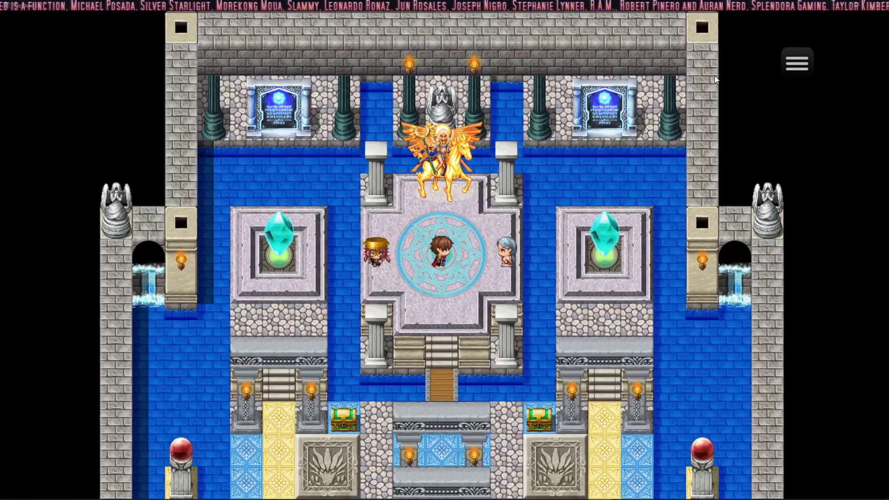
pyautogui.press('Right')
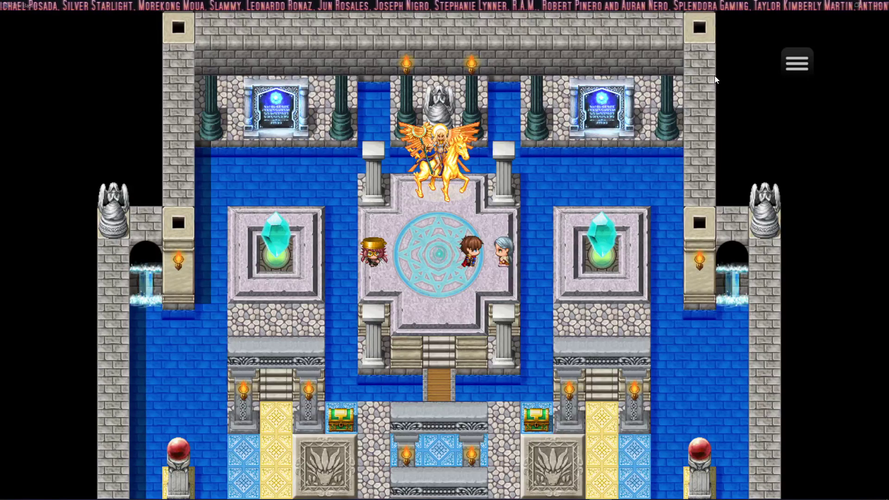
pyautogui.press('Return')
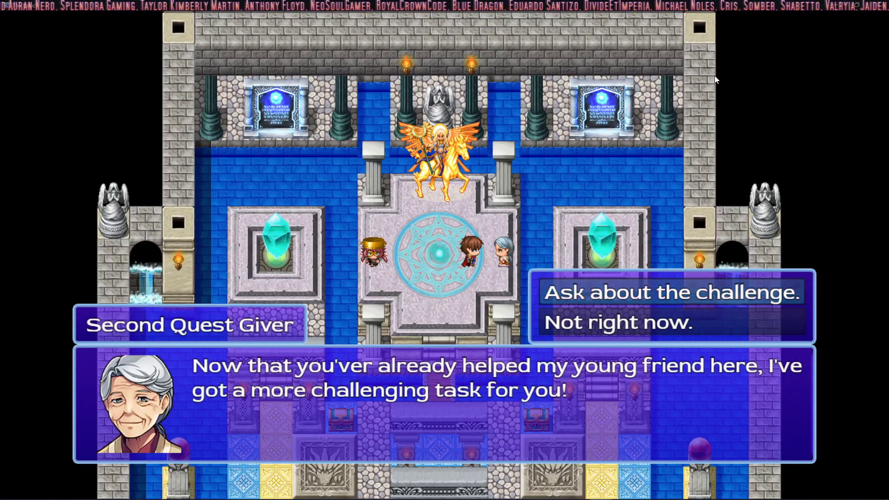
# - Ask the Second Quest Giver about the challenge, agree to help her leave, and close her messages
pyautogui.press('Return')
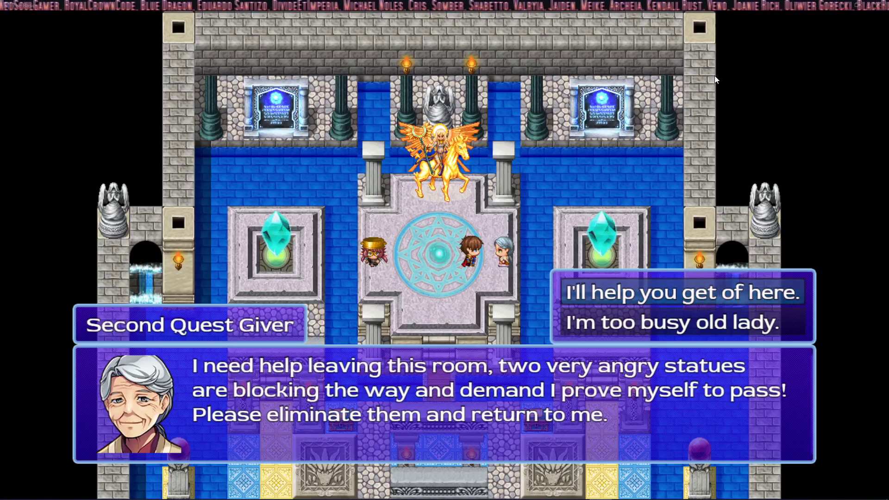
pyautogui.press('Down')
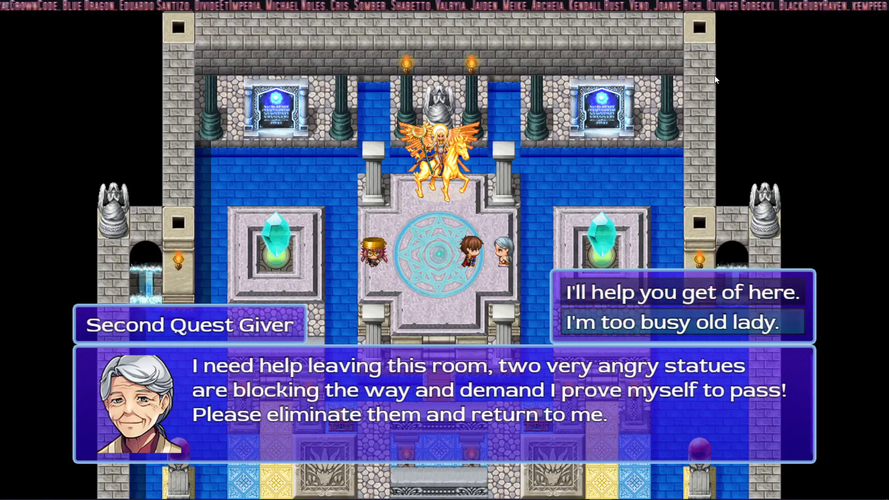
pyautogui.press('Return')
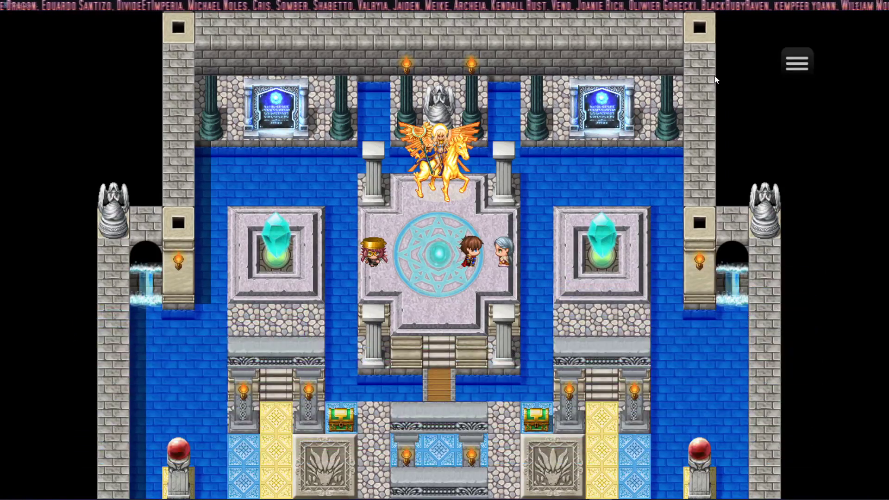
pyautogui.press('Return')
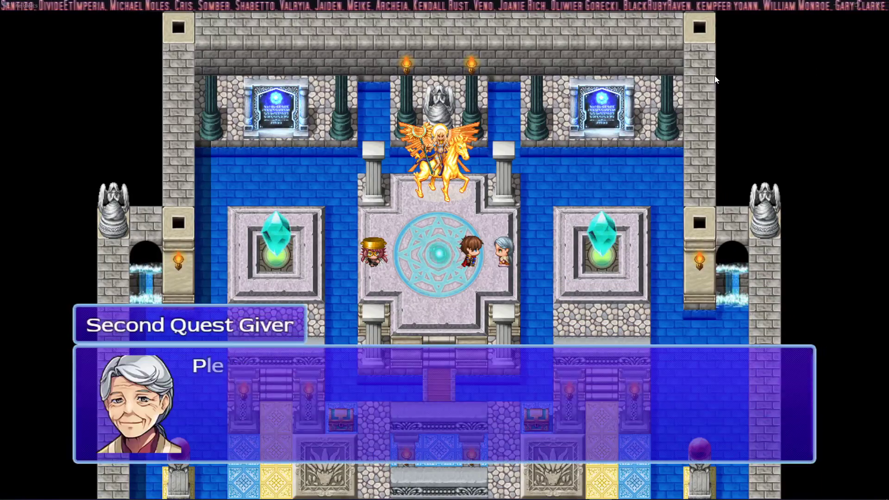
pyautogui.press('Return')
# - Walk south to the two knight statues and start the battle after their warning
pyautogui.press('Down')
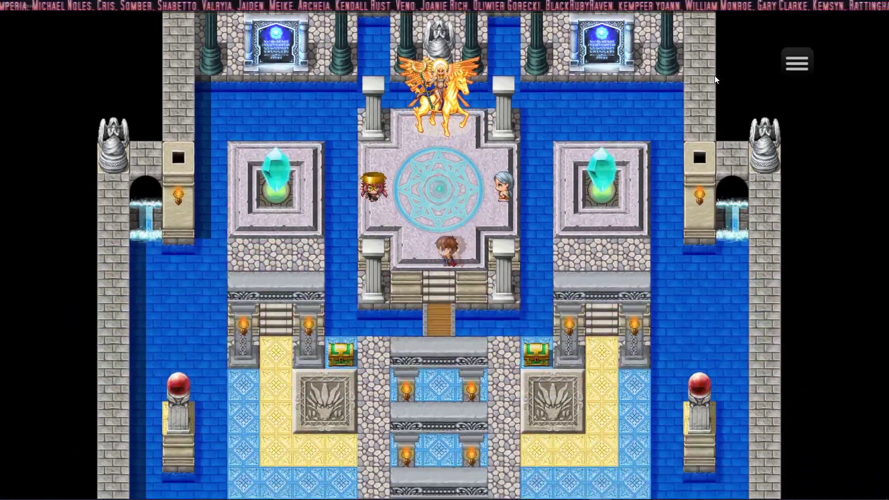
pyautogui.press('Down')
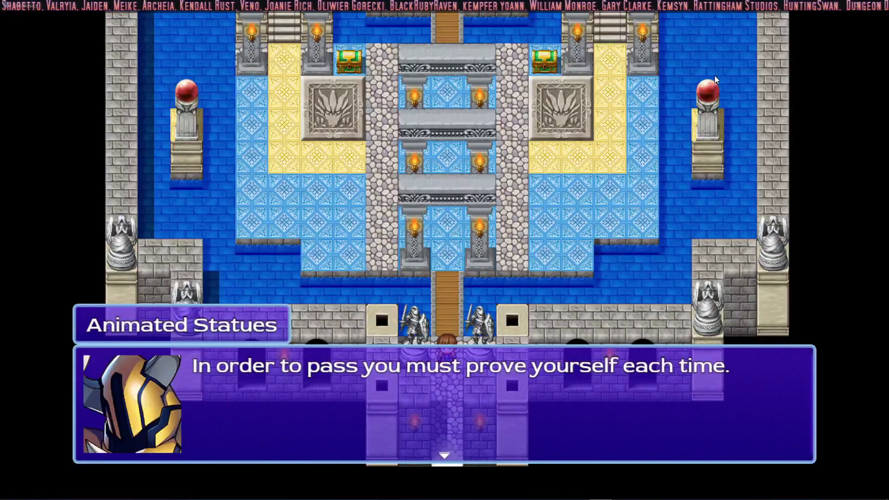
pyautogui.press('Return')
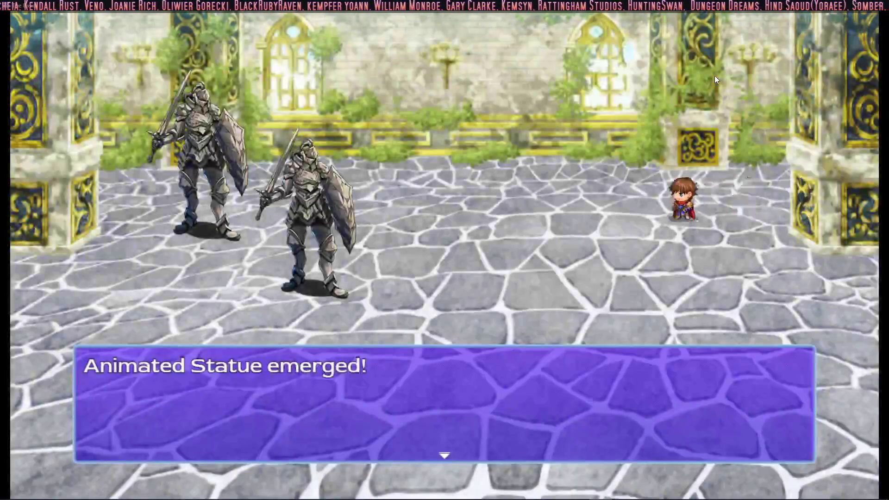
pyautogui.press('Return')
# - Cast the Tech skill Blind on all enemies
pyautogui.press('Down')
pyautogui.press('Down')
pyautogui.press('Return')
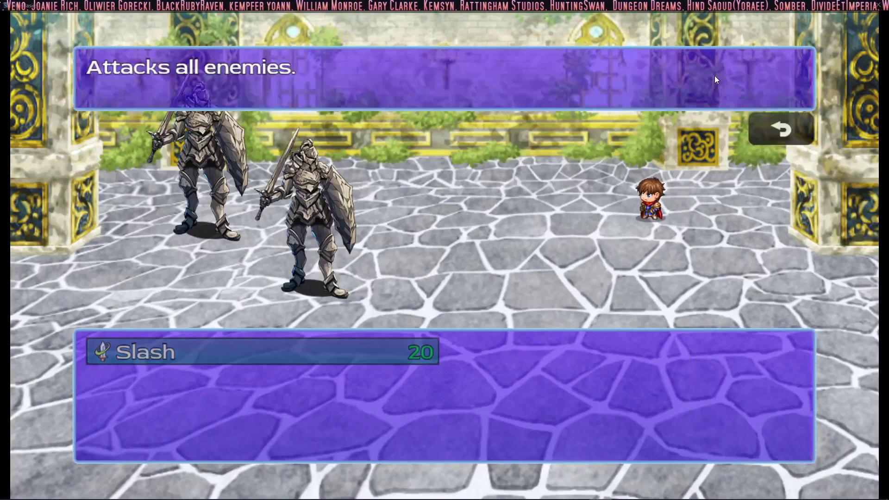
pyautogui.press('Escape')
pyautogui.press('Up')
pyautogui.press('Return')
pyautogui.press('Return')
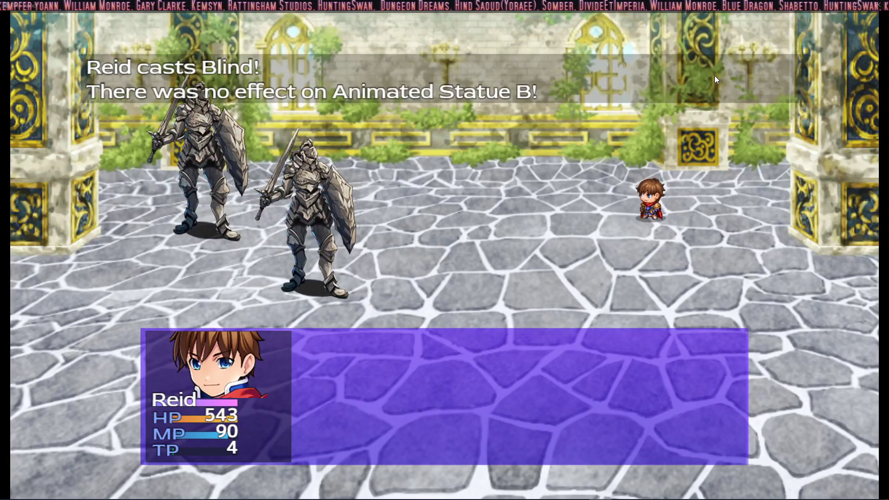
# - Finish Animated Statue B with Slash and attack Animated Statue A to win the battle
pyautogui.press('Return')
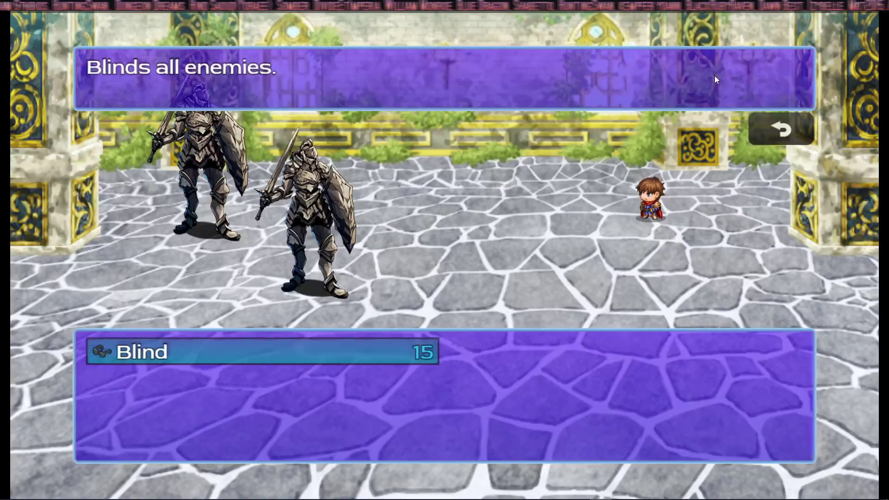
pyautogui.press('Escape')
pyautogui.press('Up')
pyautogui.press('Return')
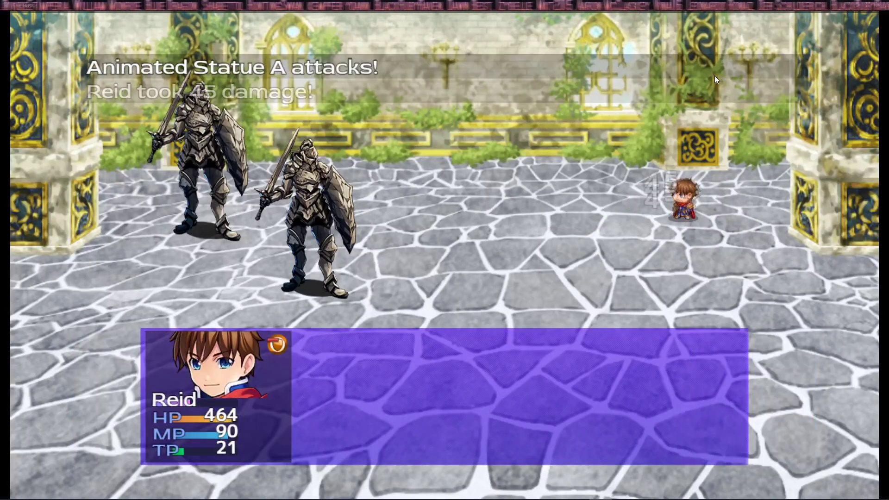
pyautogui.press('Return')
pyautogui.press('Return')
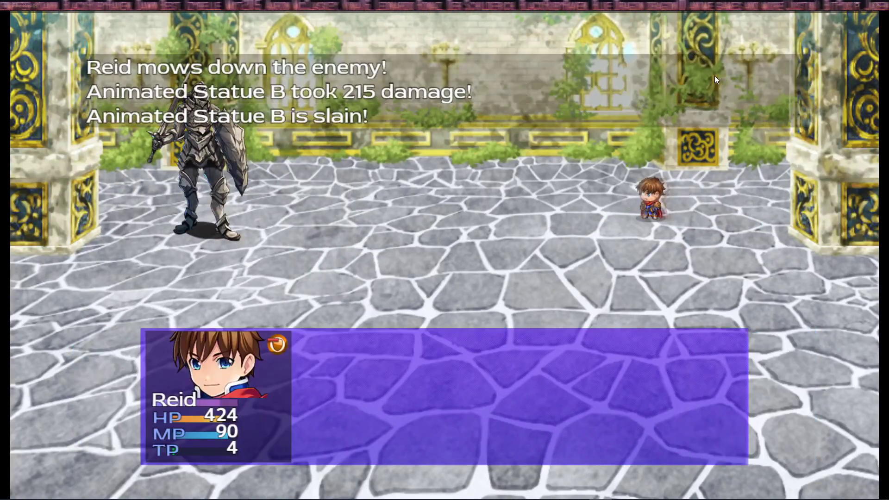
pyautogui.press('Up')
pyautogui.press('Up')
pyautogui.press('Return')
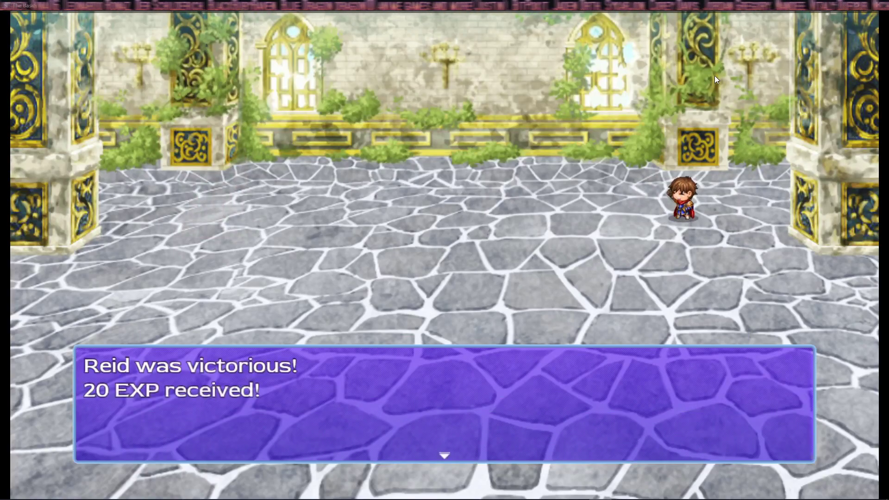
pyautogui.press('Return')
pyautogui.press('Return')
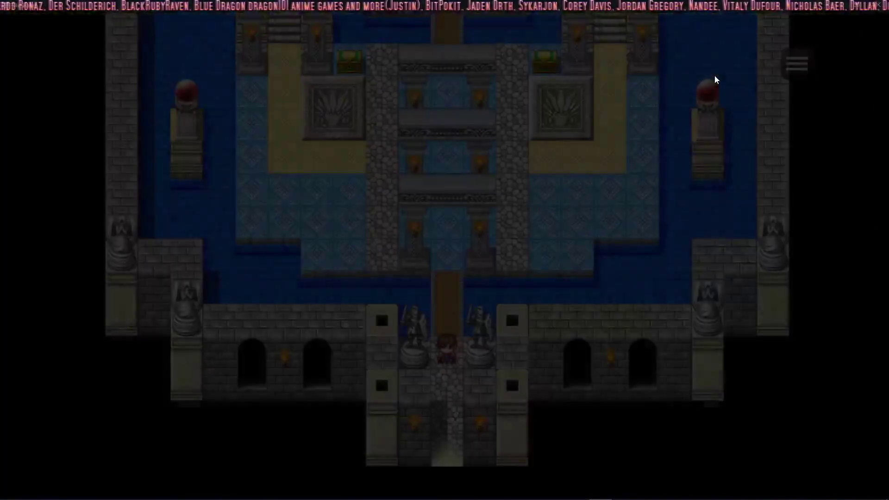
# - Return to the Second Quest Giver, accept her elixir, then walk down the central walkway
pyautogui.press('Up')
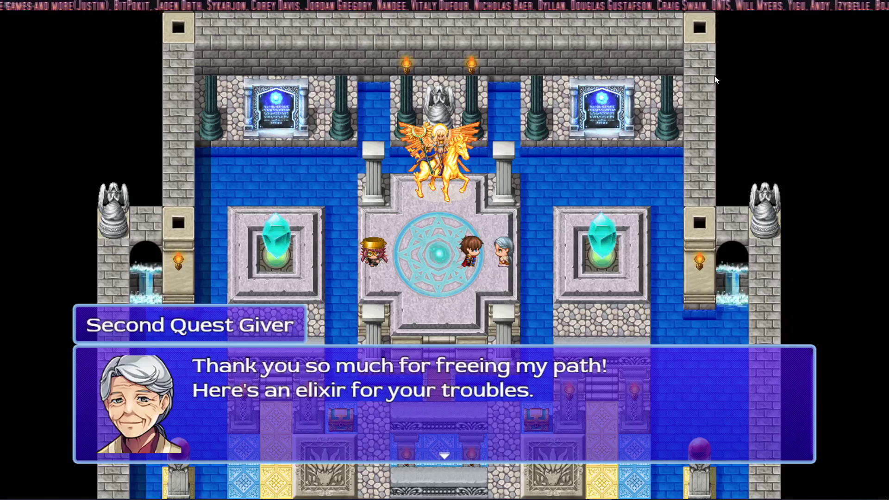
pyautogui.press('Return')
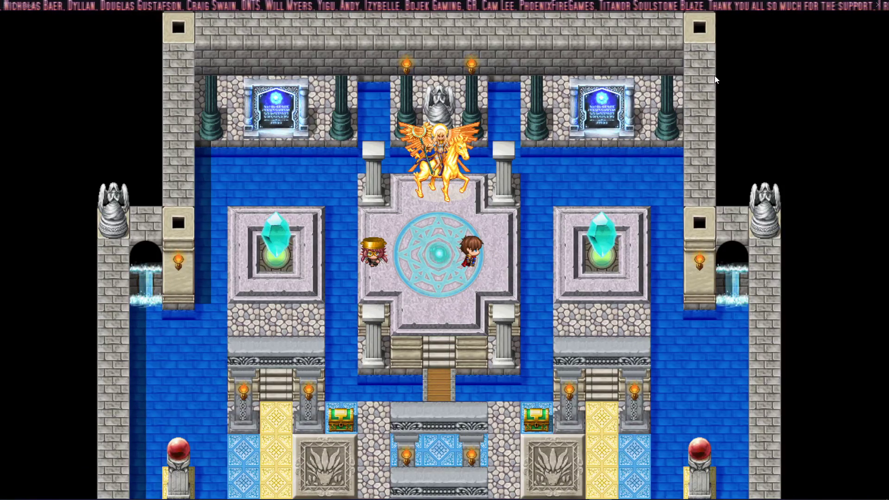
pyautogui.press('Left')
pyautogui.press('Down')
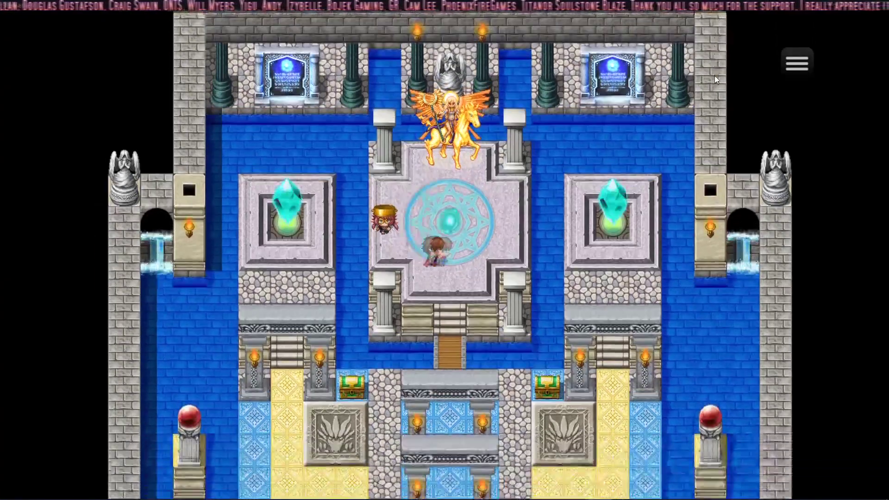
pyautogui.press('Down')
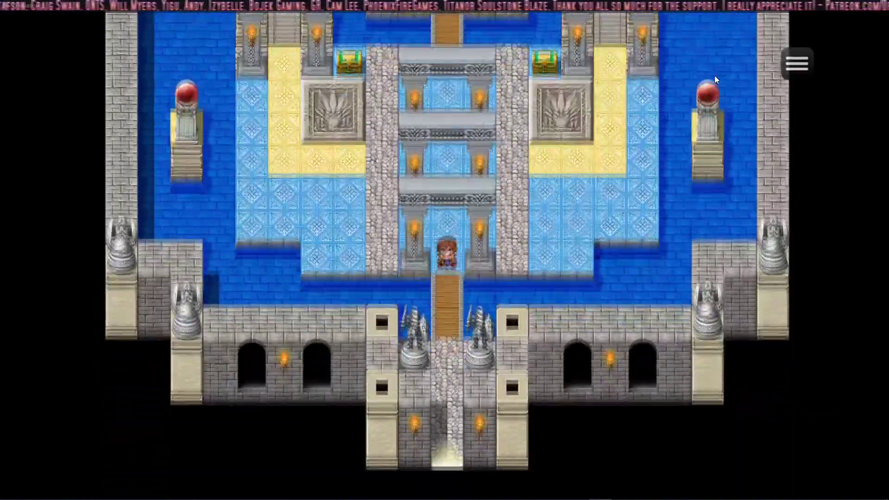
# - Walk back up beside Luelay, talk to her, and close her thank-you message
pyautogui.press('Up')
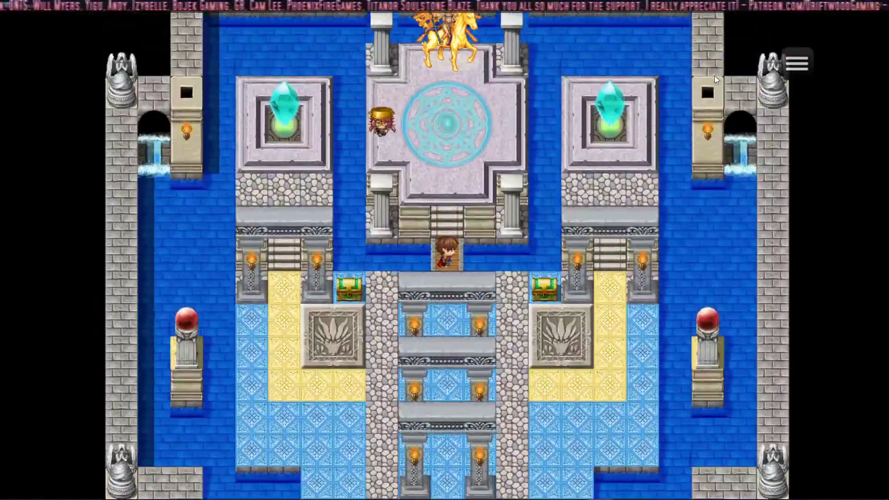
pyautogui.press('Left')
pyautogui.press('Return')
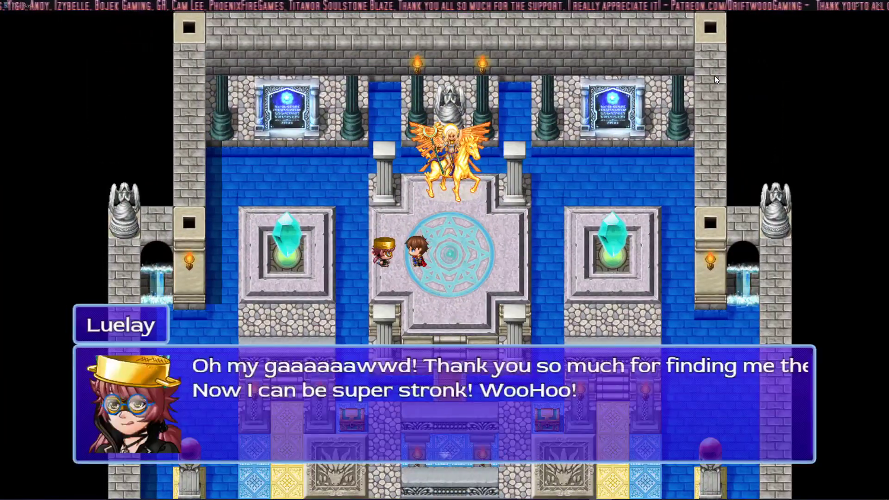
pyautogui.press('Return')
pyautogui.press('Down')
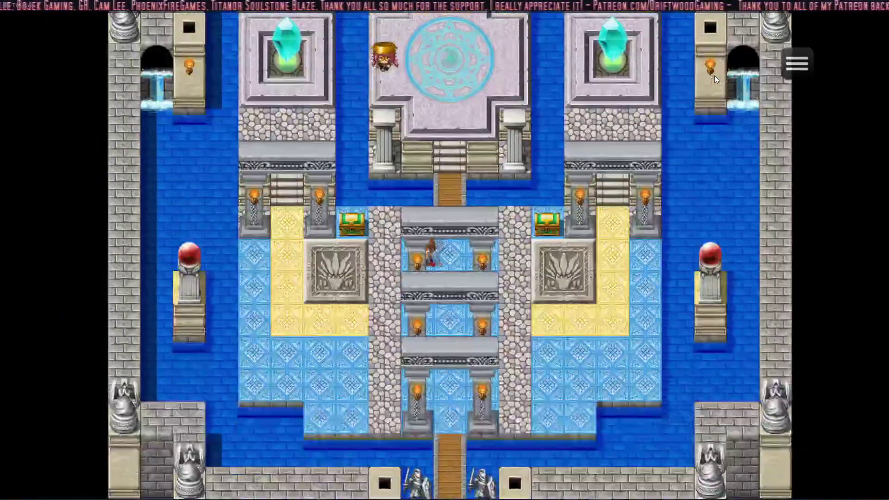
# - Walk around the shrine past the crystal and dragon tiles, then climb back onto the altar
pyautogui.press('Down')
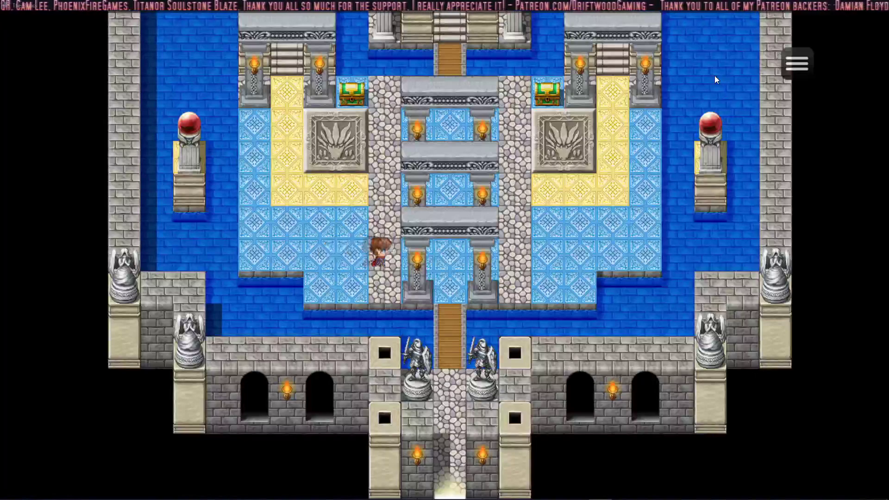
pyautogui.press('Left')
pyautogui.press('Up')
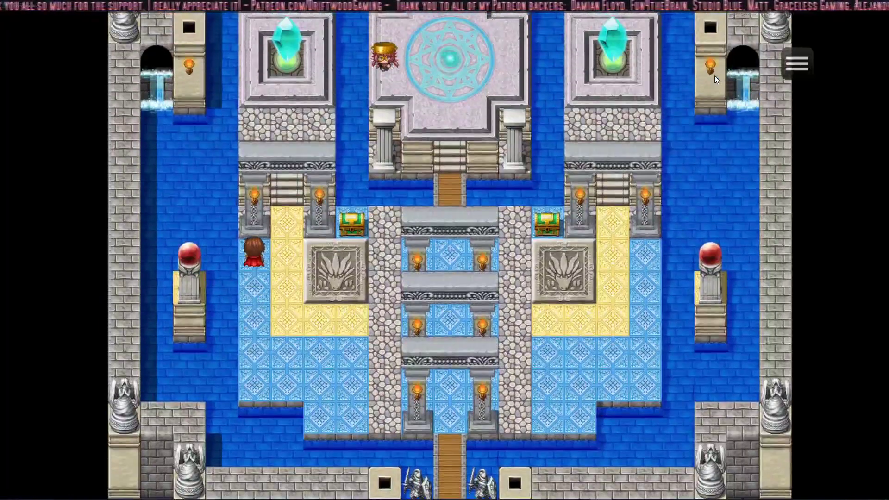
pyautogui.press('Up')
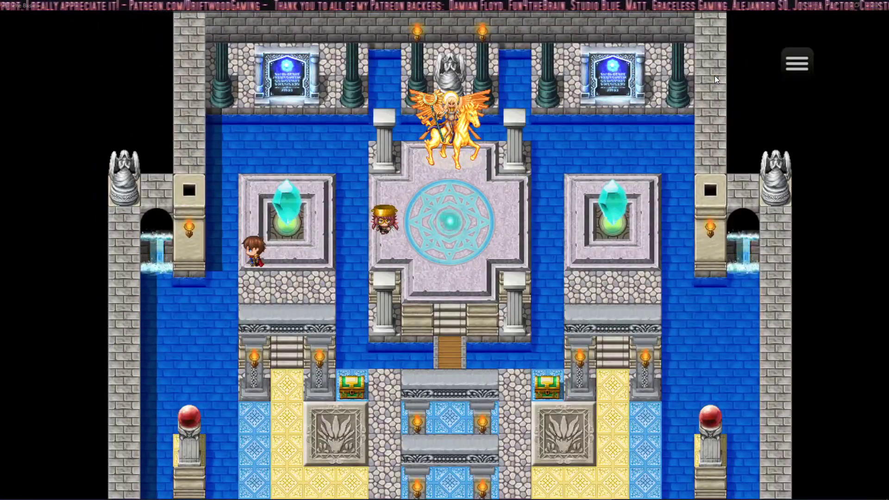
pyautogui.press('Down')
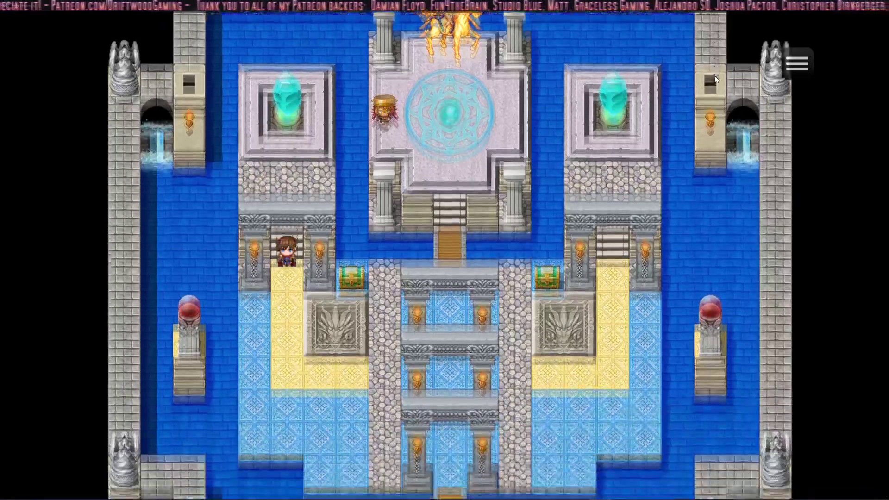
pyautogui.press('Right')
pyautogui.press('Right')
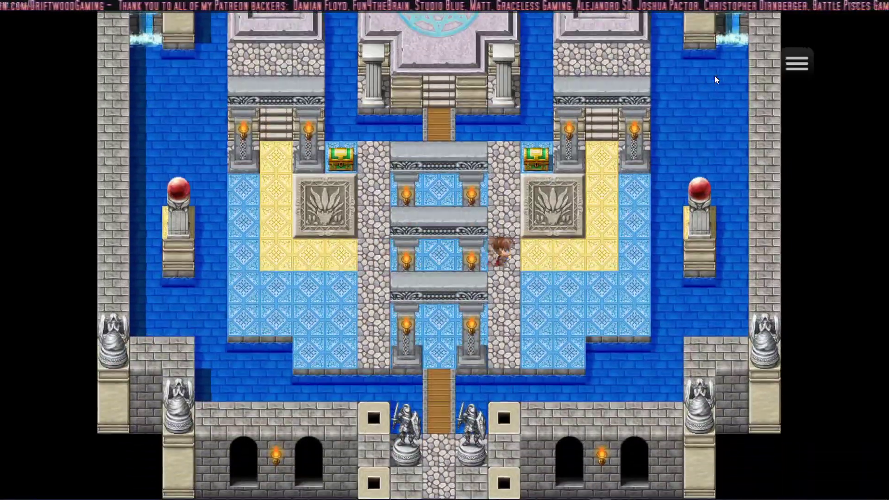
pyautogui.press('Up')
pyautogui.press('Left')
pyautogui.press('Up')
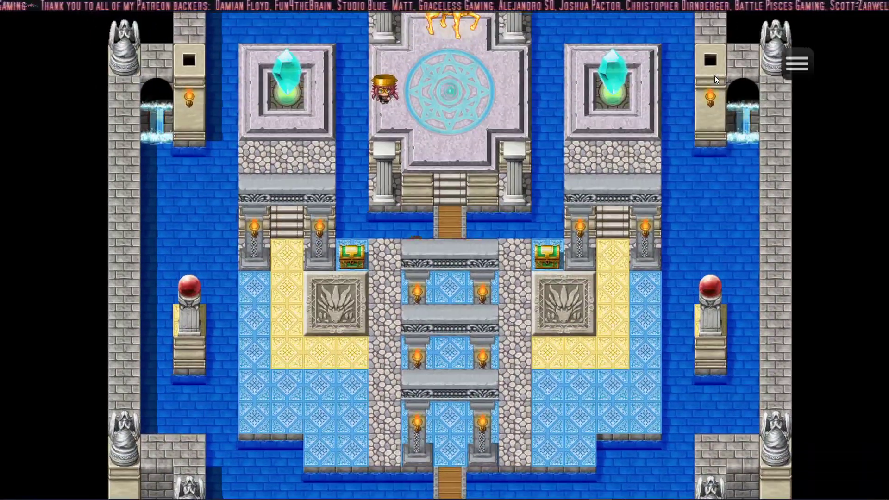
pyautogui.press('Up')
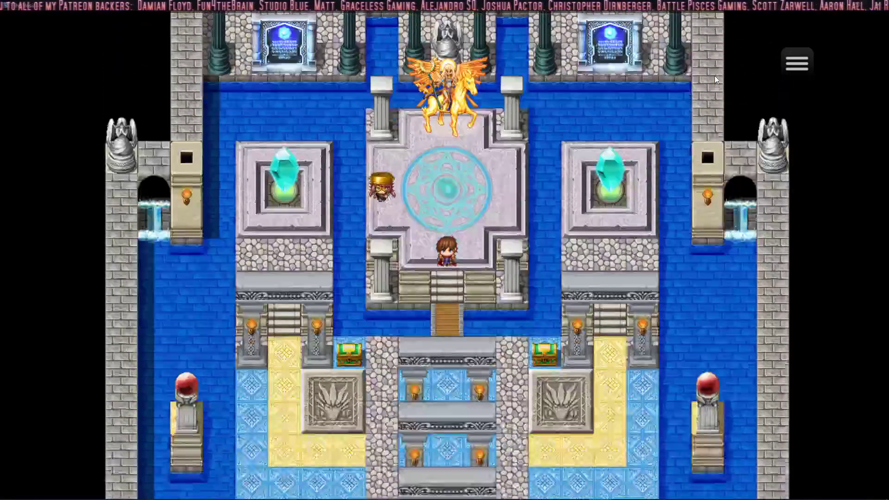